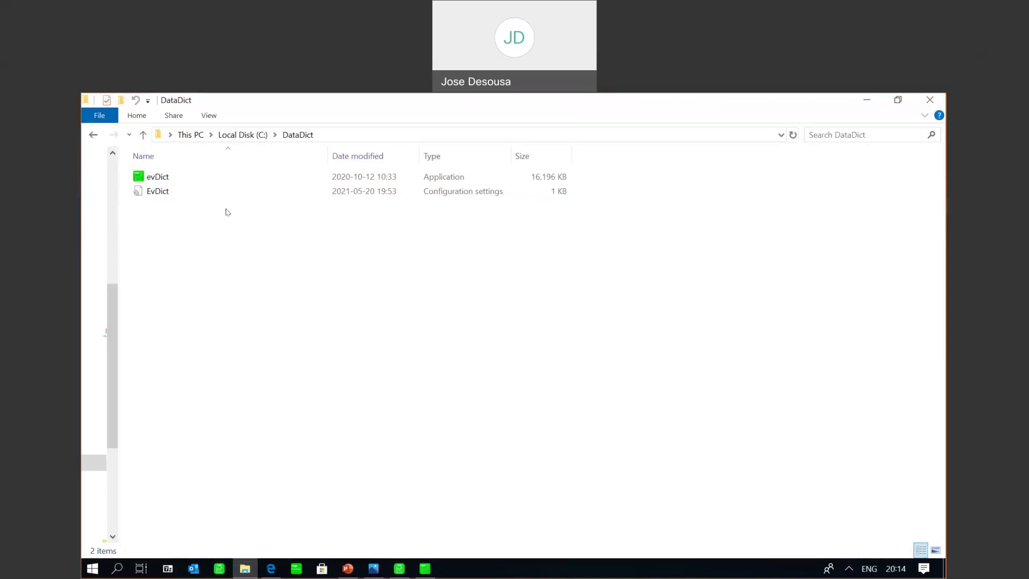
# Look over the database connection picture in Photos, switch to Evolution Data Dictionary and browse its table list down to Views
pyautogui.click(374, 569)
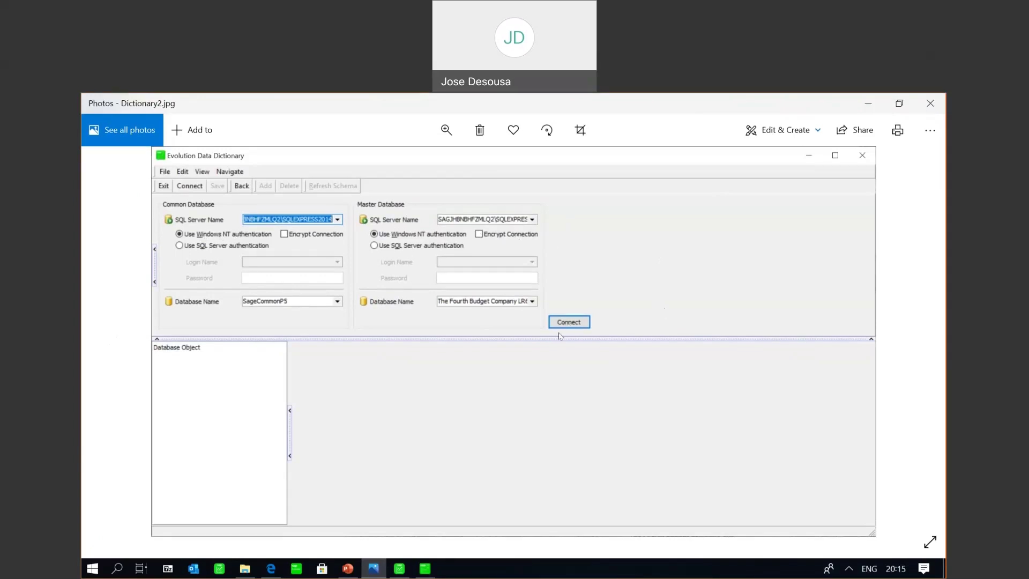
pyautogui.click(425, 568)
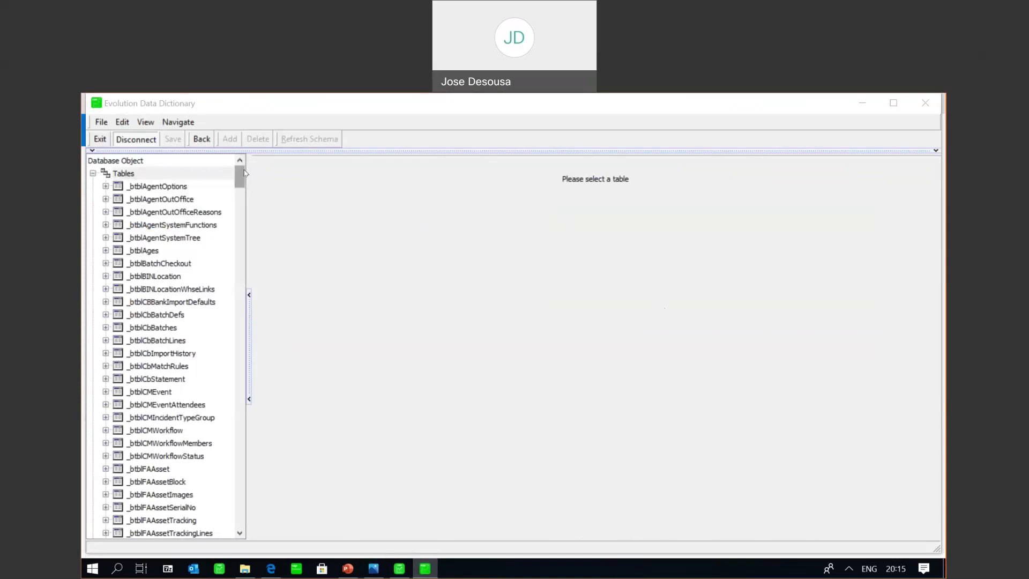
pyautogui.moveTo(244, 173); pyautogui.dragTo(240, 424)
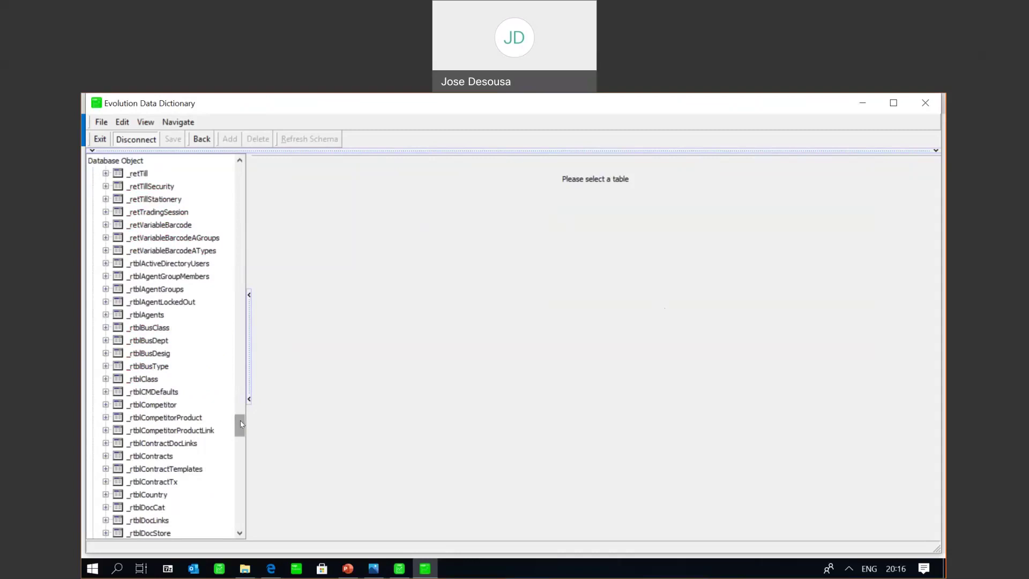
pyautogui.moveTo(241, 424); pyautogui.dragTo(241, 472)
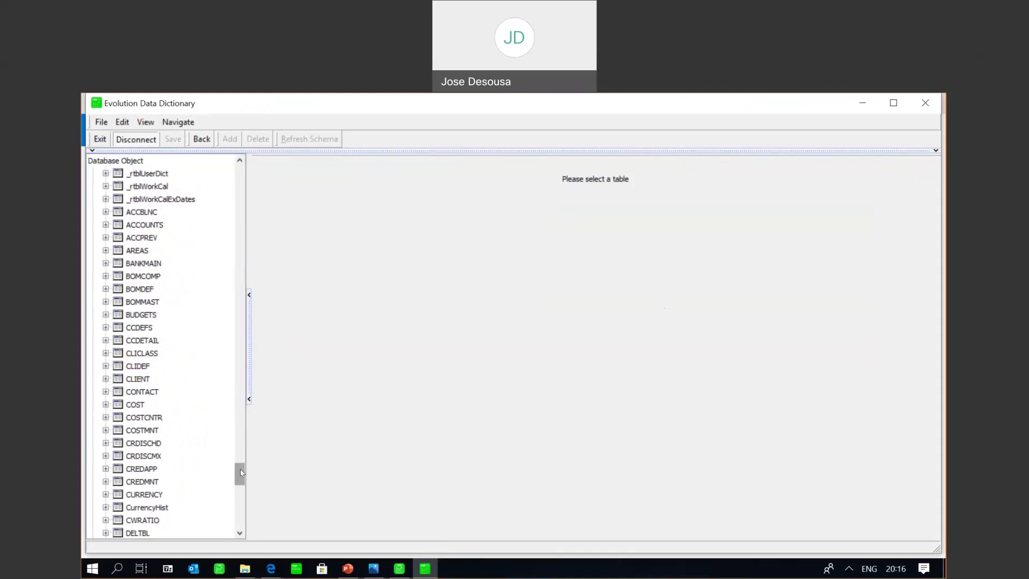
pyautogui.moveTo(240, 472); pyautogui.dragTo(241, 524)
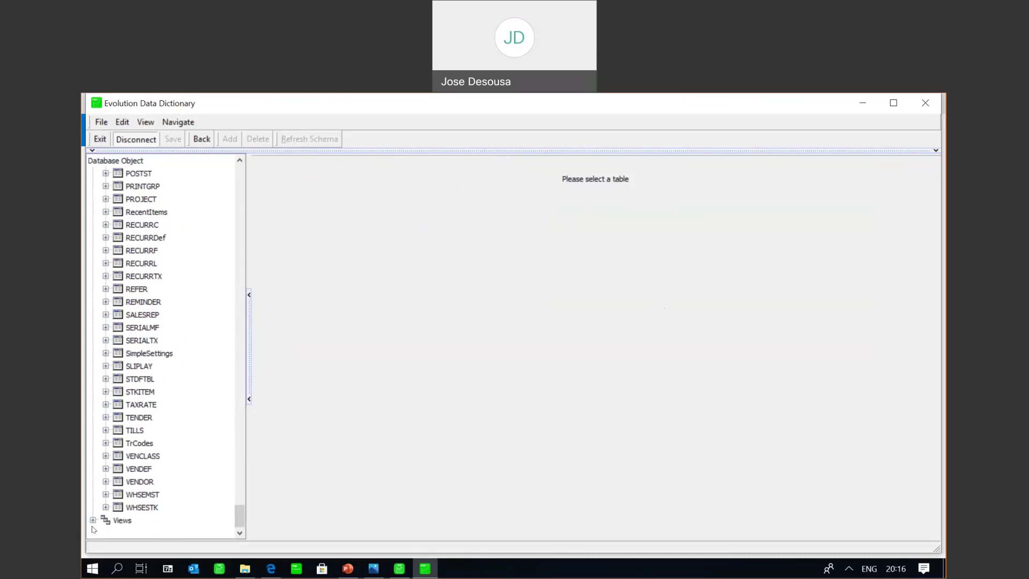
# Show the CLIENT table's details and expand the table to view its fields
pyautogui.moveTo(240, 514); pyautogui.dragTo(244, 473)
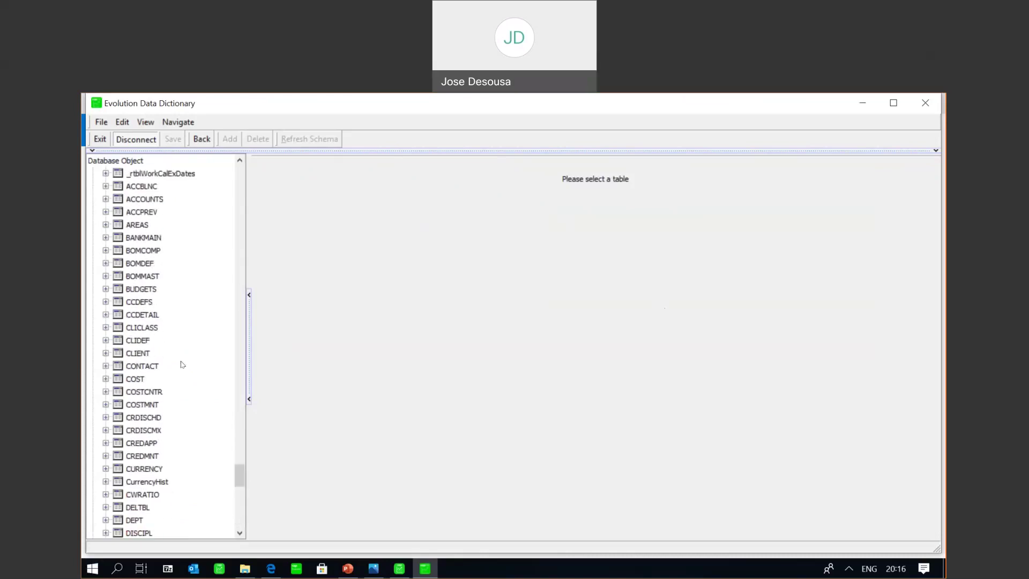
pyautogui.click(139, 353)
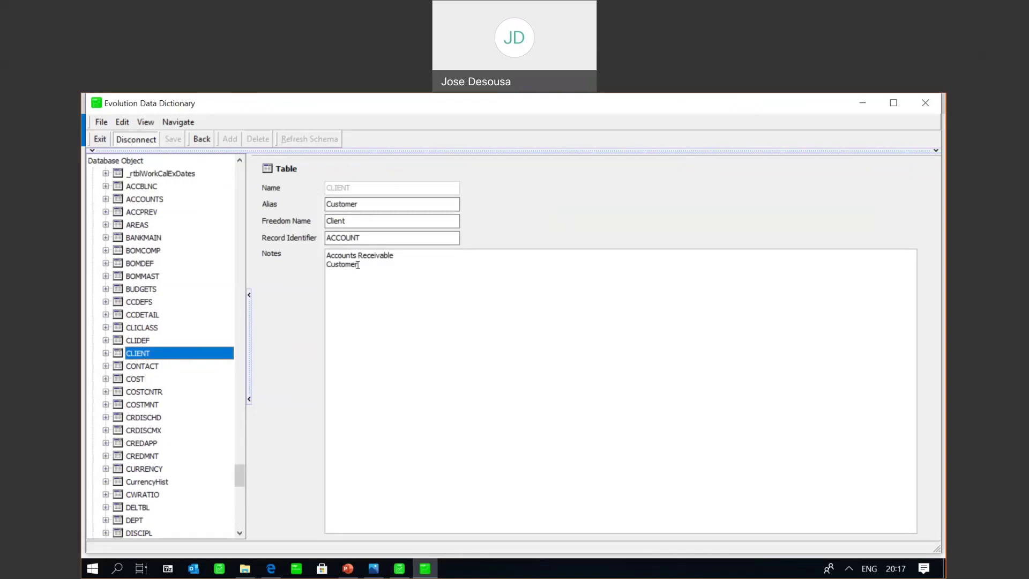
pyautogui.click(106, 353)
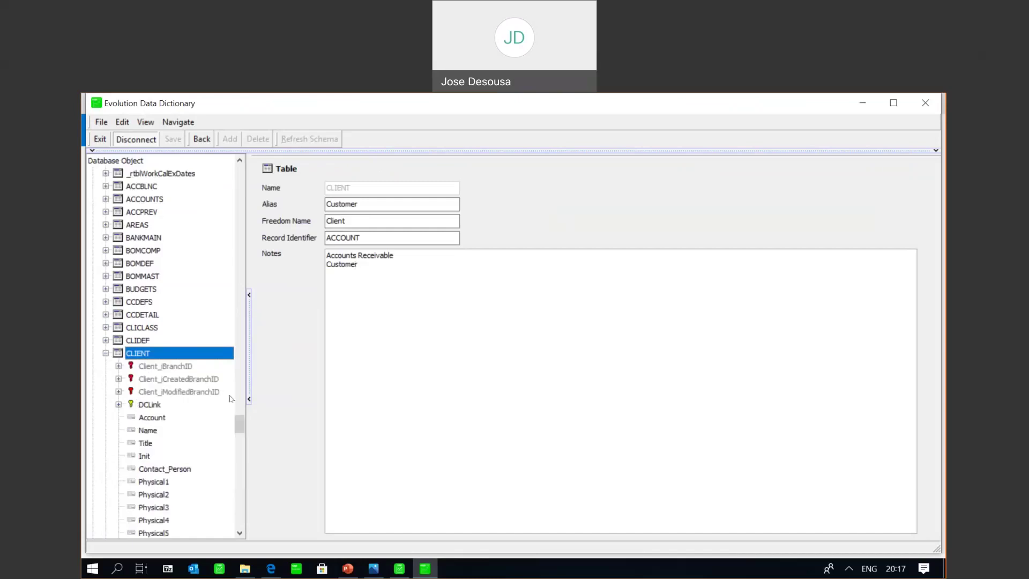
pyautogui.click(239, 533)
pyautogui.click(240, 533)
pyautogui.click(240, 533)
pyautogui.click(239, 533)
pyautogui.click(240, 533)
pyautogui.click(240, 533)
pyautogui.click(240, 533)
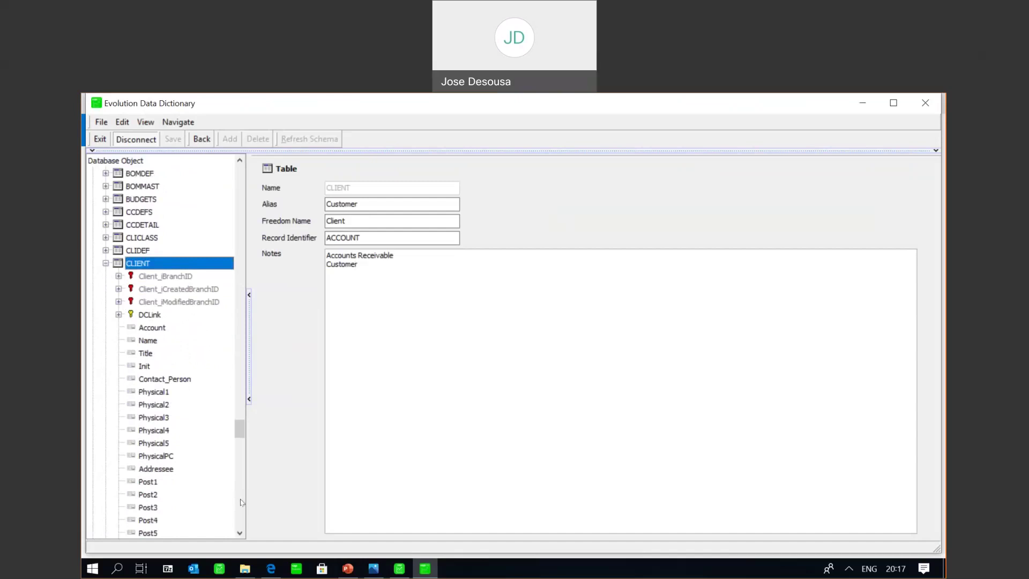
# Show the properties of CLIENT's DCLink field and expand it to view the table fields linked to it
pyautogui.click(150, 316)
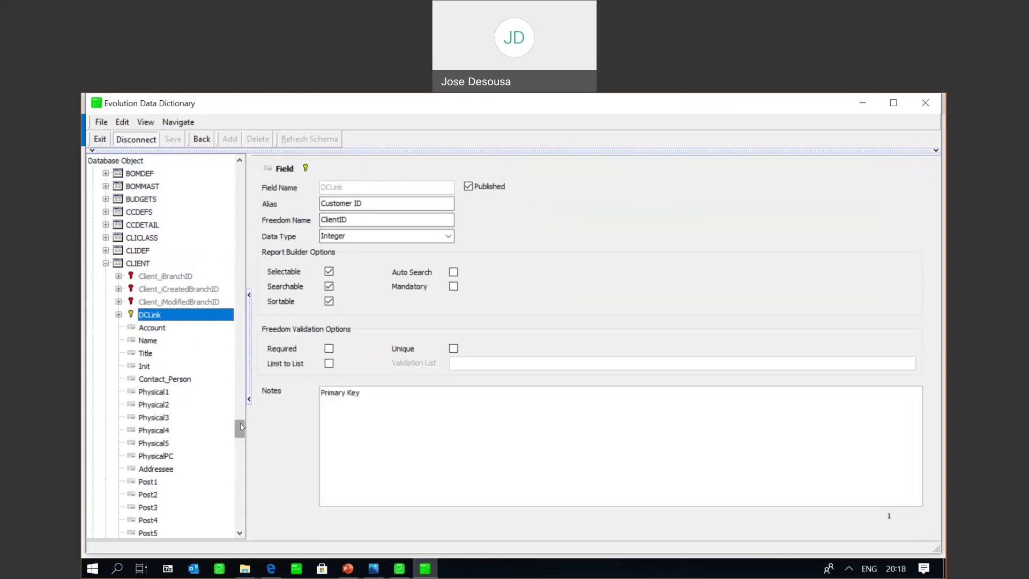
pyautogui.click(118, 314)
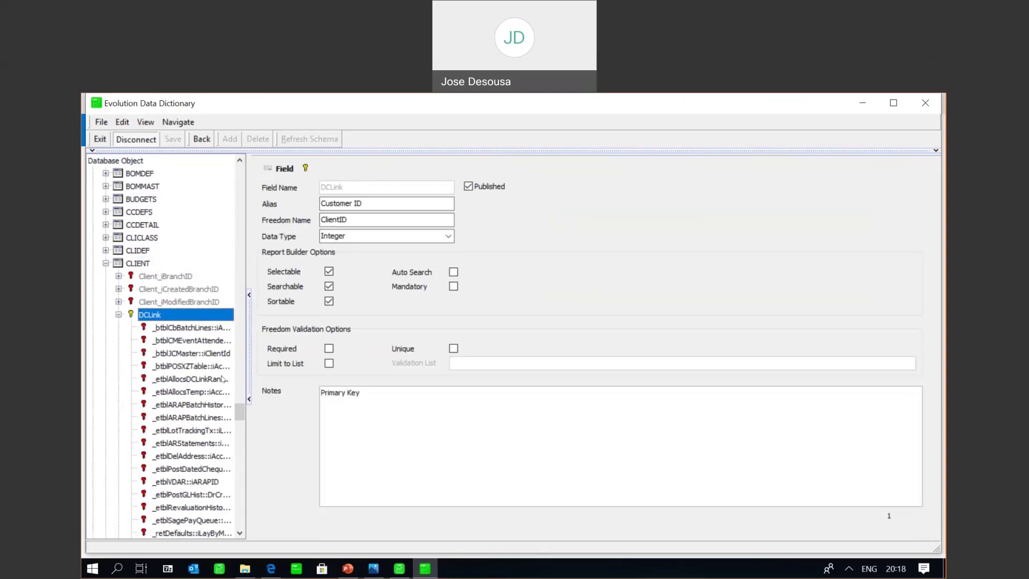
pyautogui.click(118, 314)
pyautogui.scroll(-5, 239, 445)
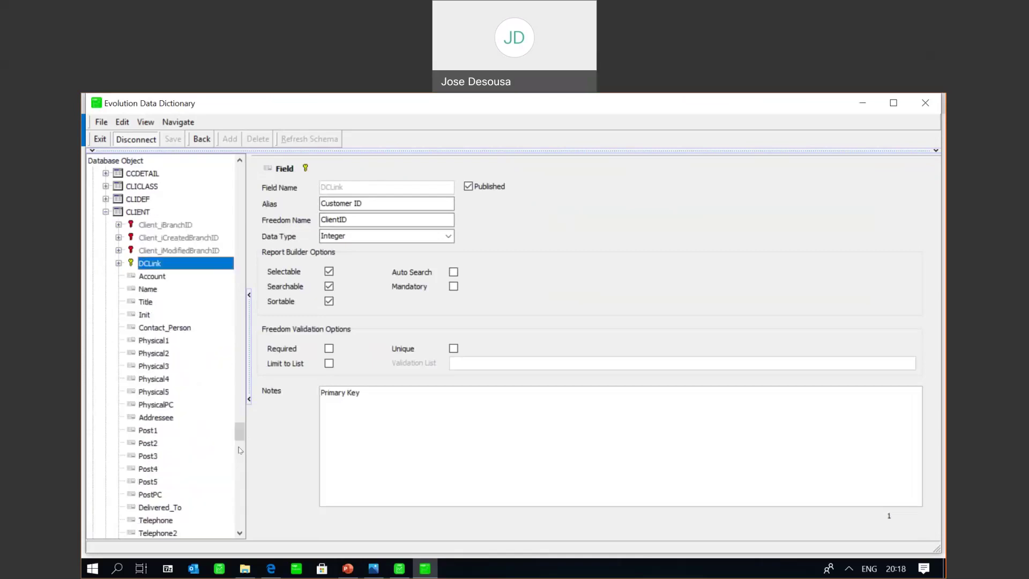
pyautogui.scroll(-4, 239, 446)
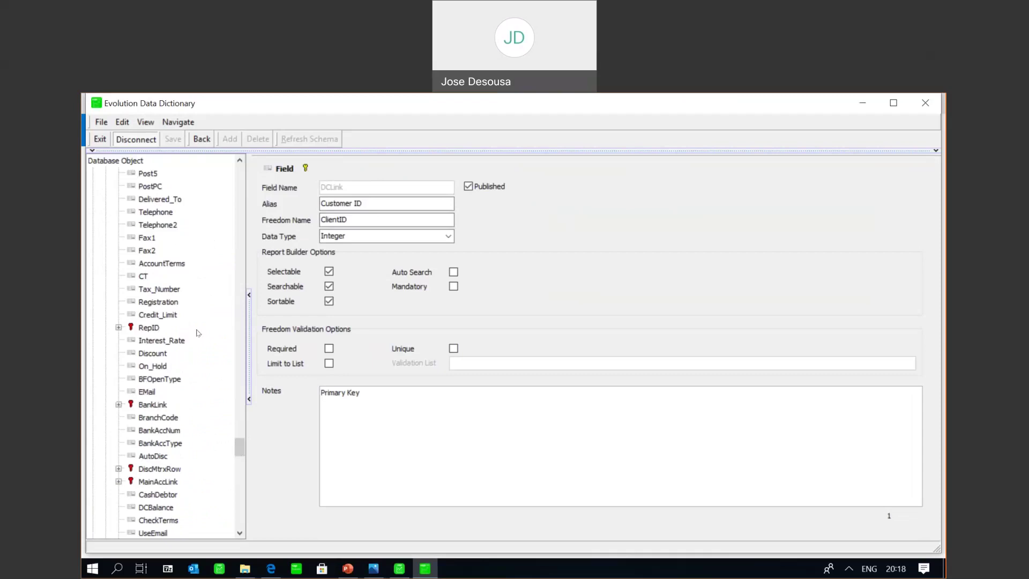
pyautogui.moveTo(240, 445); pyautogui.dragTo(240, 413)
pyautogui.click(119, 469)
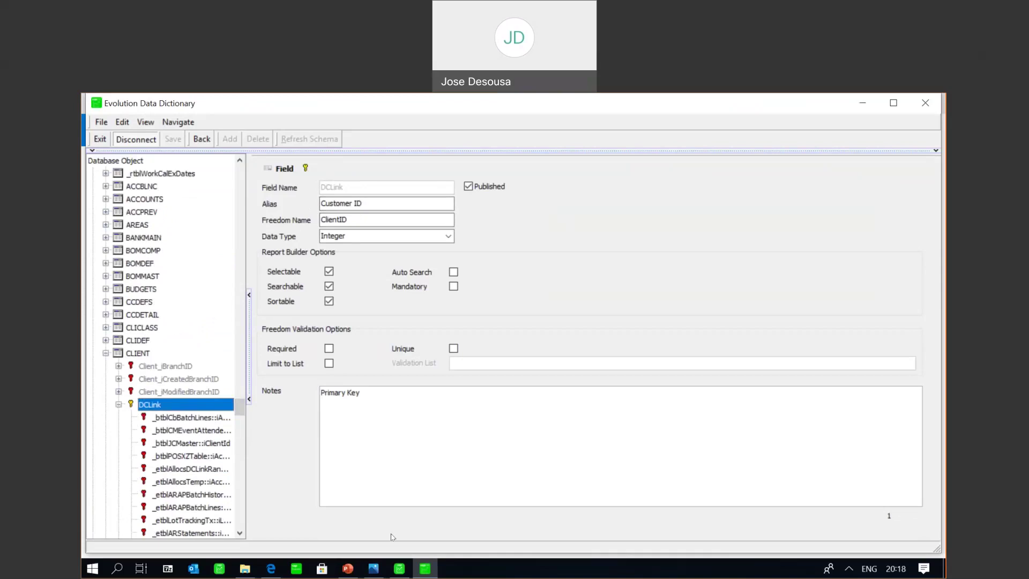
# Switch to Sage 200 Evolution and open the customer list under Customers/Sales Maintenance
pyautogui.click(399, 569)
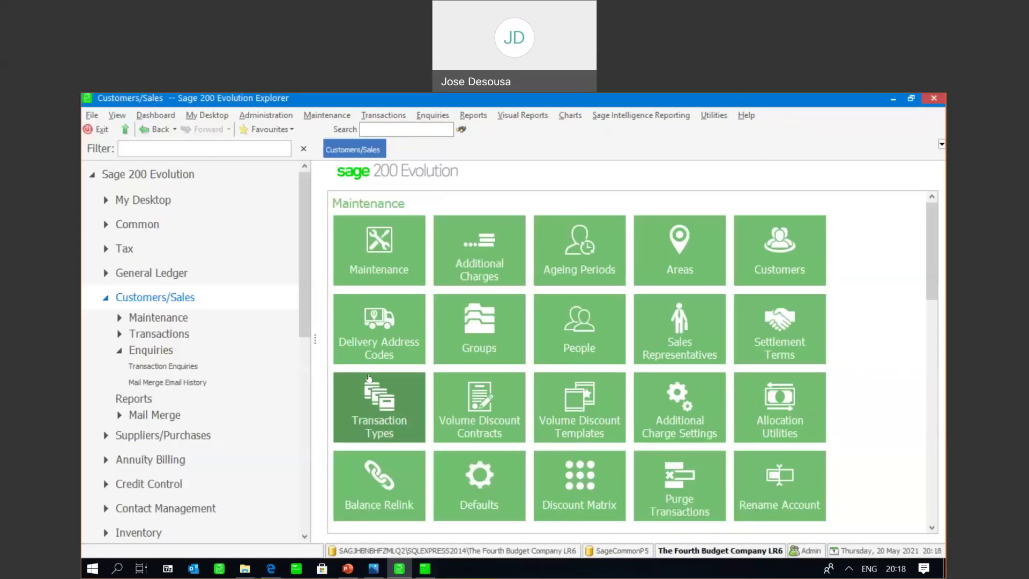
pyautogui.click(243, 318)
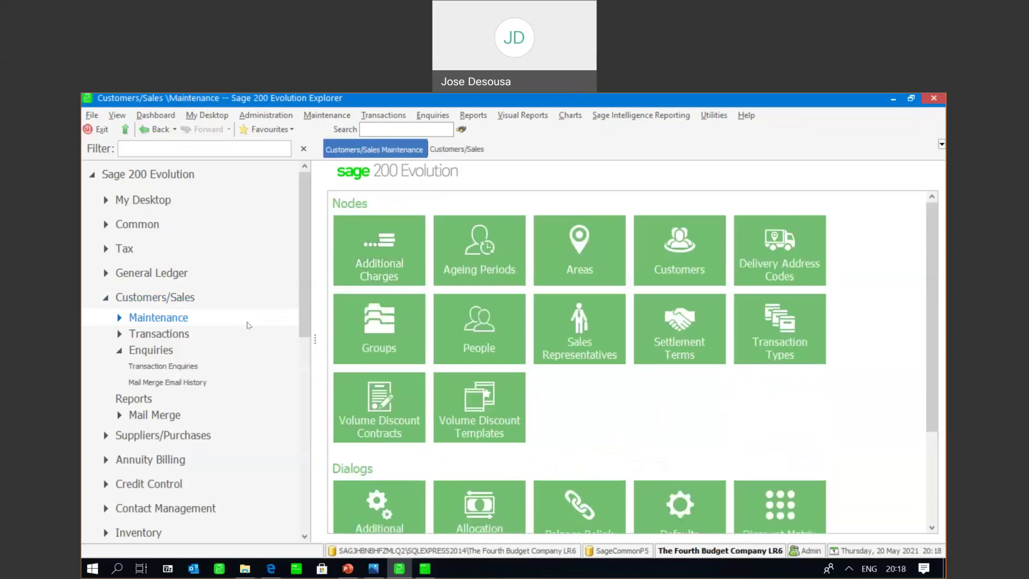
pyautogui.click(663, 237)
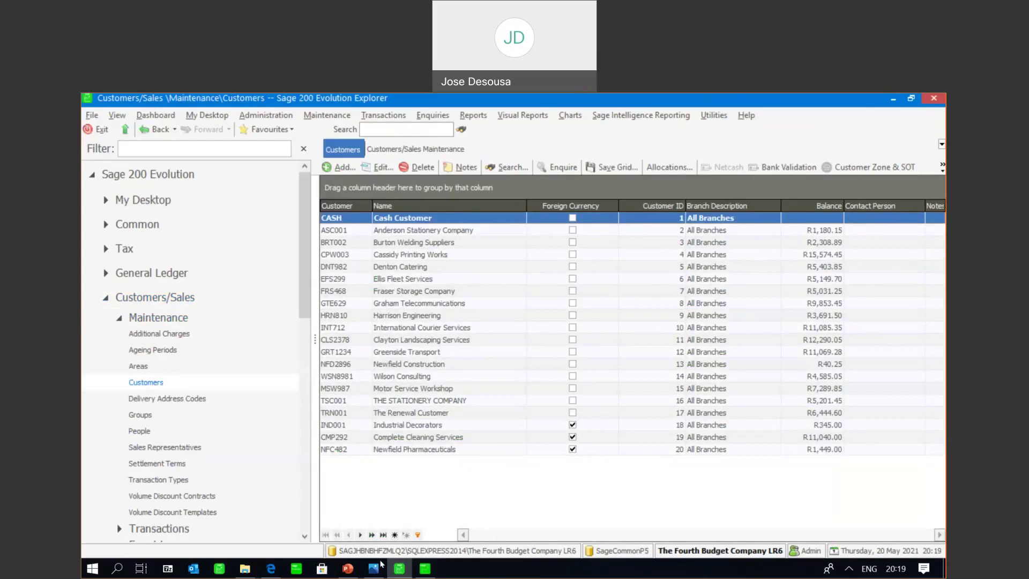
# Return to Evolution Data Dictionary, collapse DCLink's links and find the RepID field in the CLIENT table
pyautogui.click(424, 569)
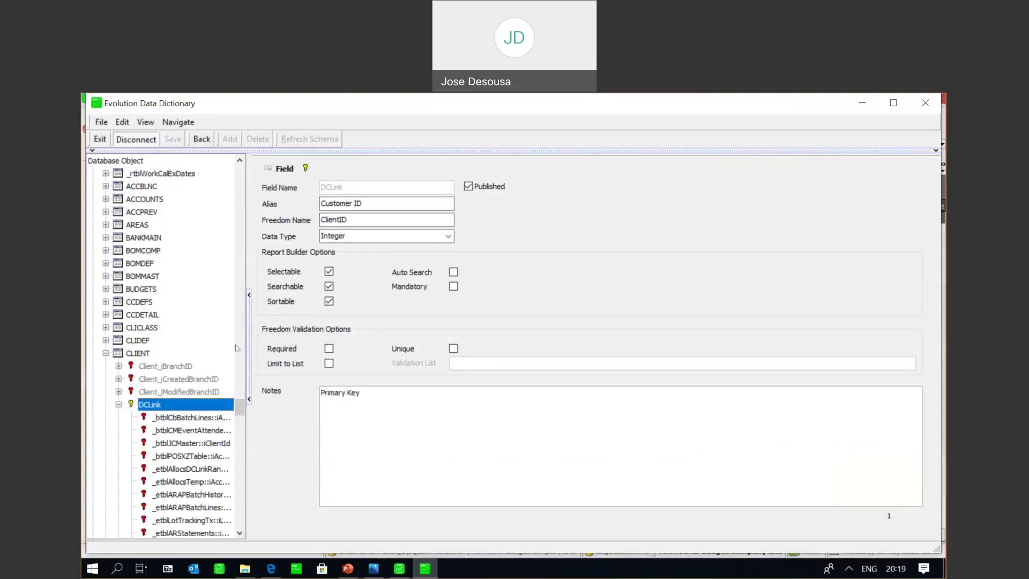
pyautogui.click(120, 406)
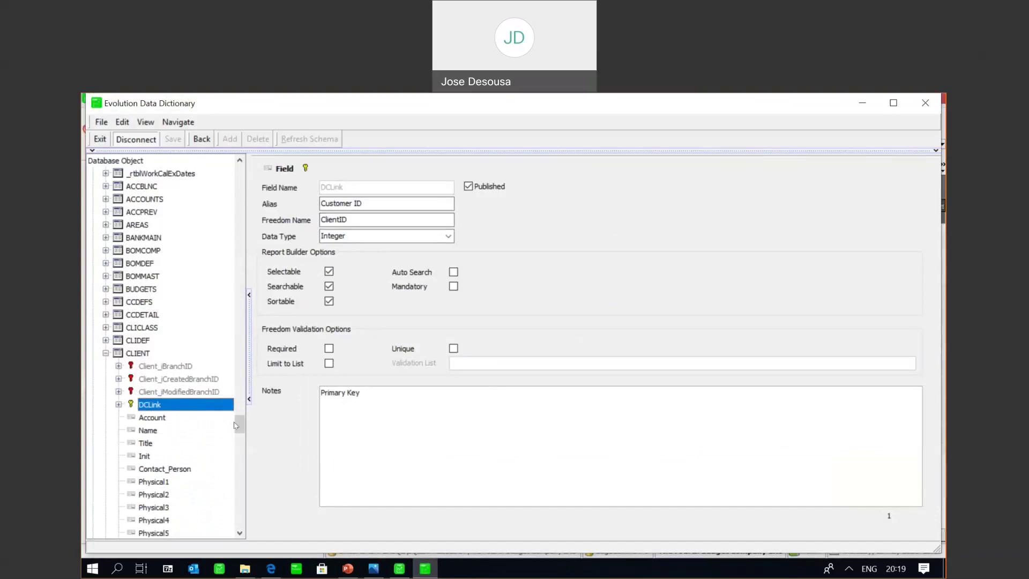
pyautogui.moveTo(235, 424); pyautogui.dragTo(240, 443)
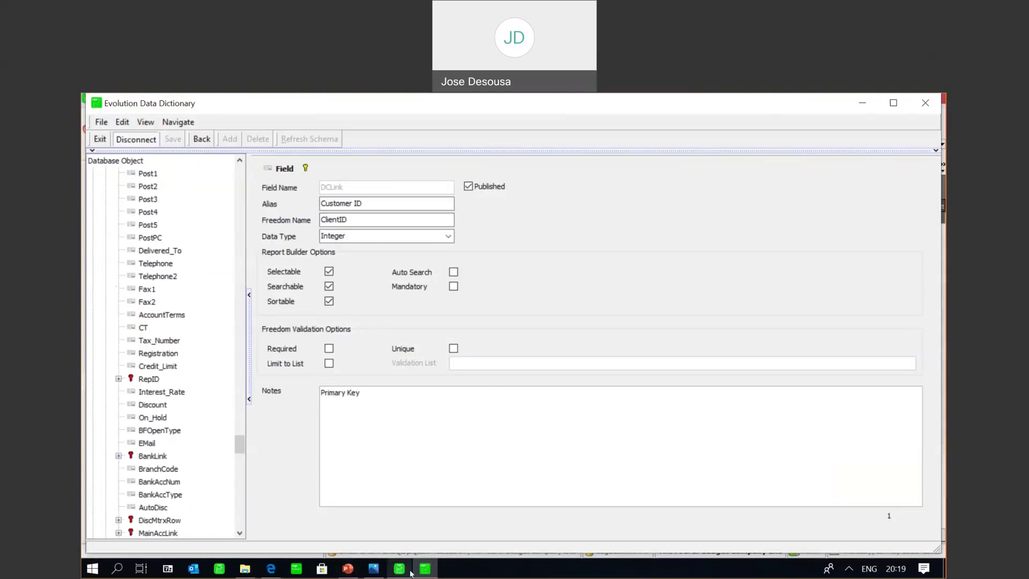
# Switch to Sage 200 Evolution and open the Anderson Stationery Company customer record for editing
pyautogui.moveTo(421, 574)
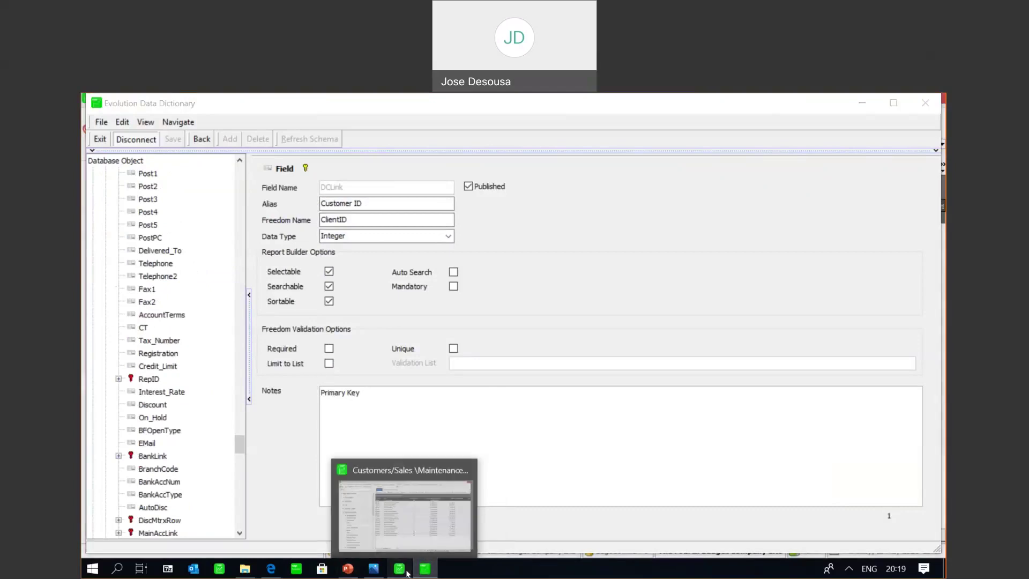
pyautogui.click(408, 573)
pyautogui.click(408, 230)
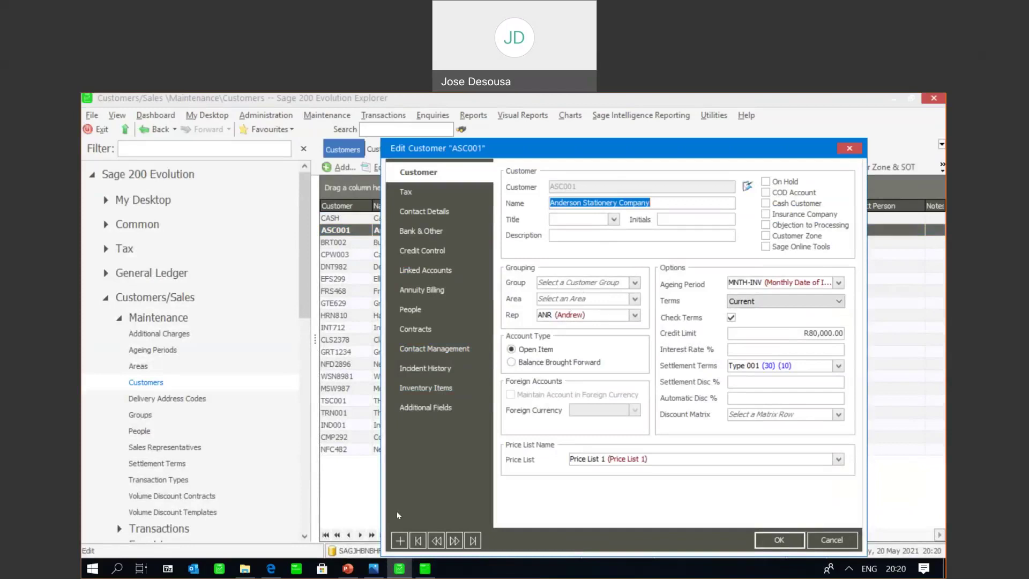
# In Evolution Data Dictionary, examine the CLIENT table's RepID field and its link to SALESREP::idSalesRep
pyautogui.click(400, 568)
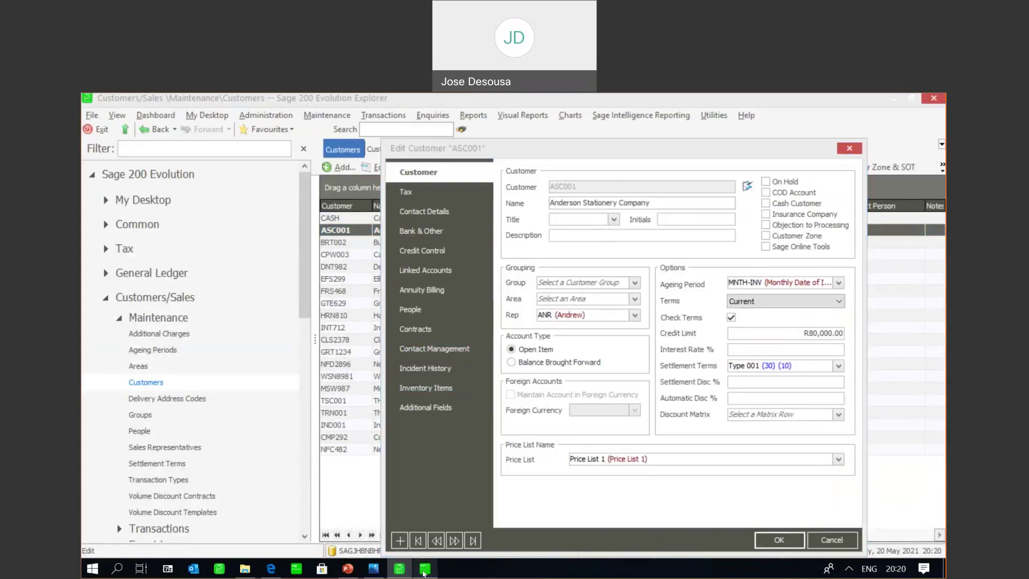
pyautogui.click(425, 570)
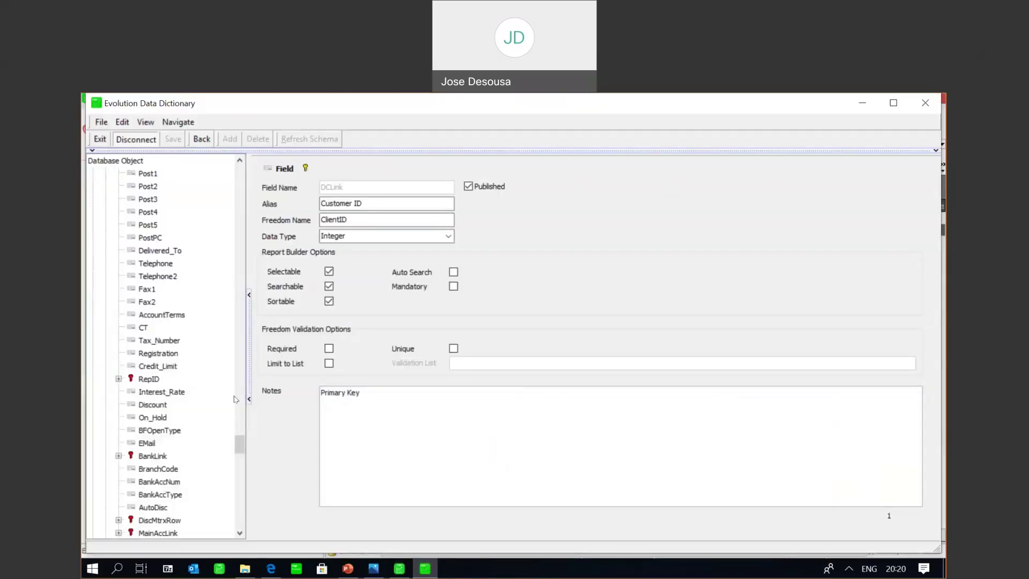
pyautogui.click(119, 379)
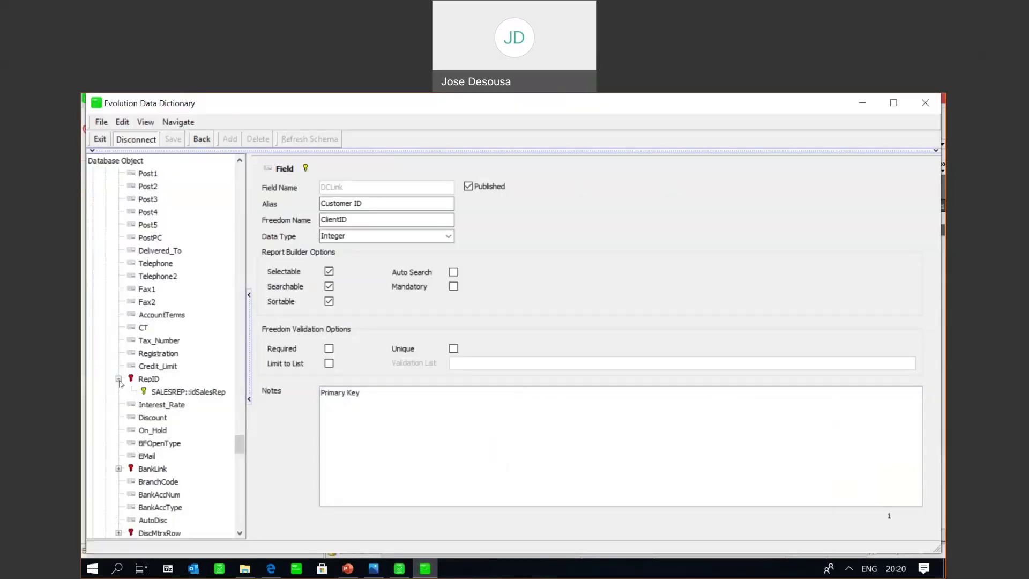
pyautogui.scroll(-1, 239, 446)
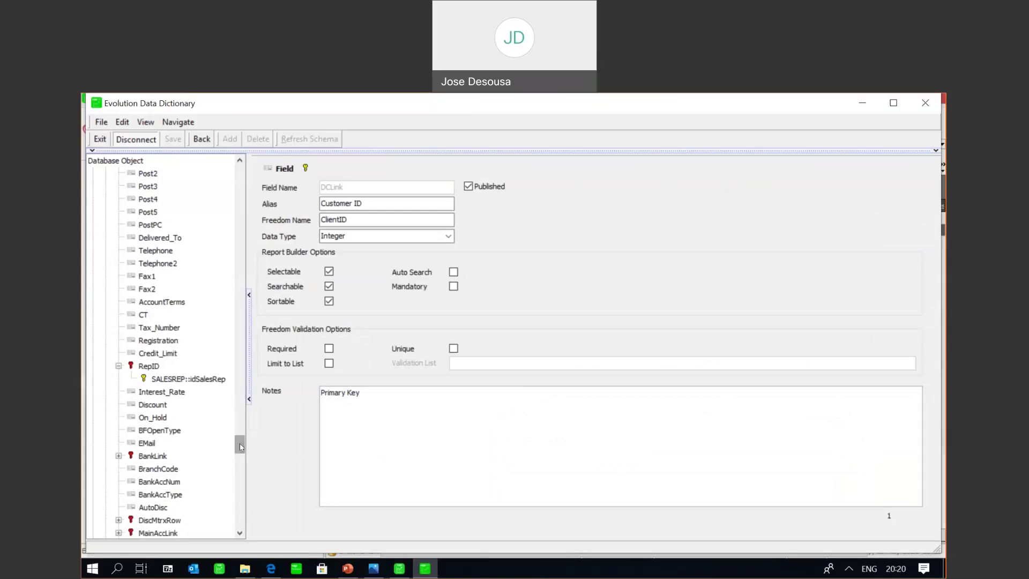
pyautogui.click(150, 366)
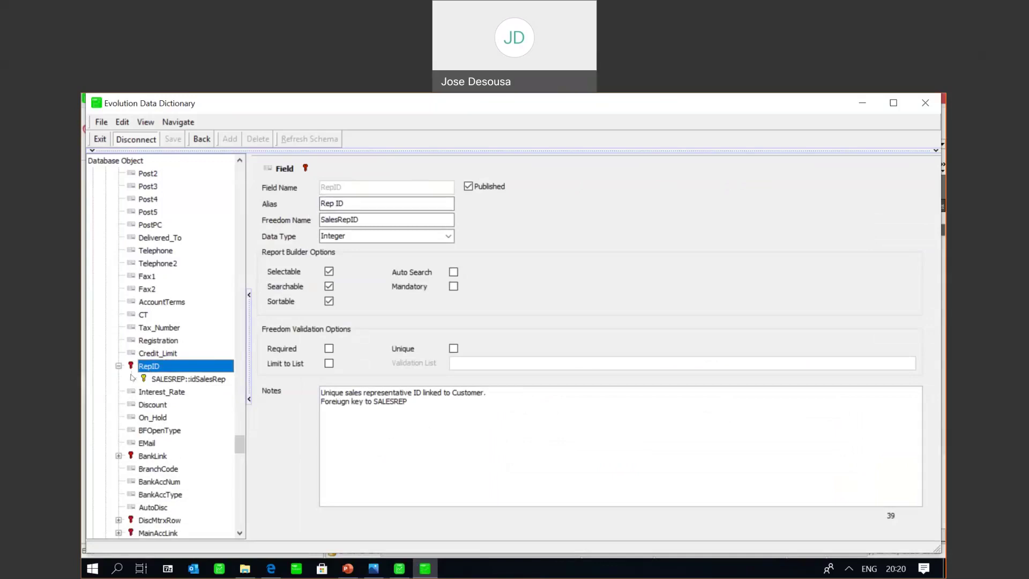
pyautogui.click(162, 380)
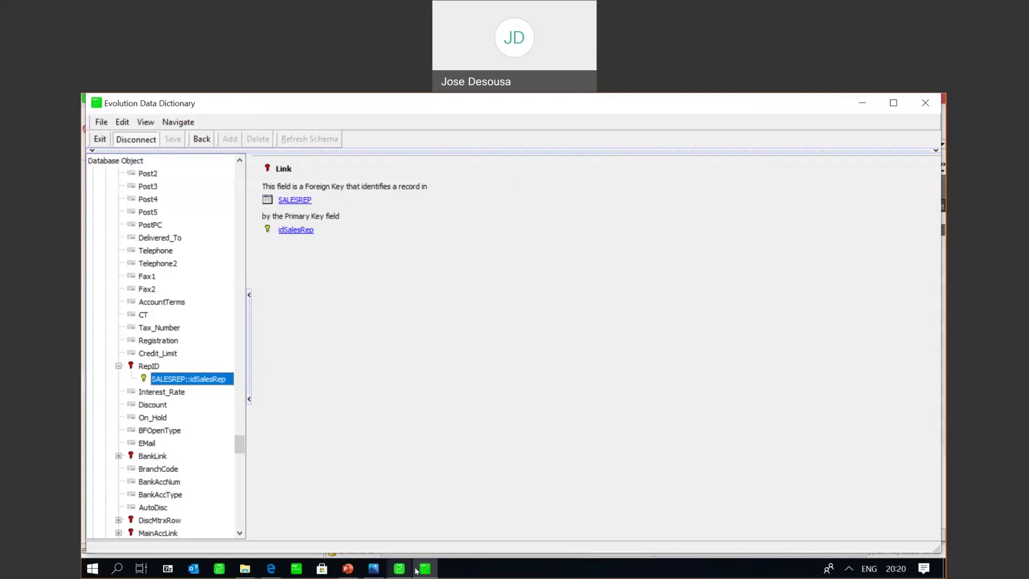
# Switch to Sage 200 Evolution, close the customer record without saving and open the Sales Representatives list
pyautogui.moveTo(402, 574)
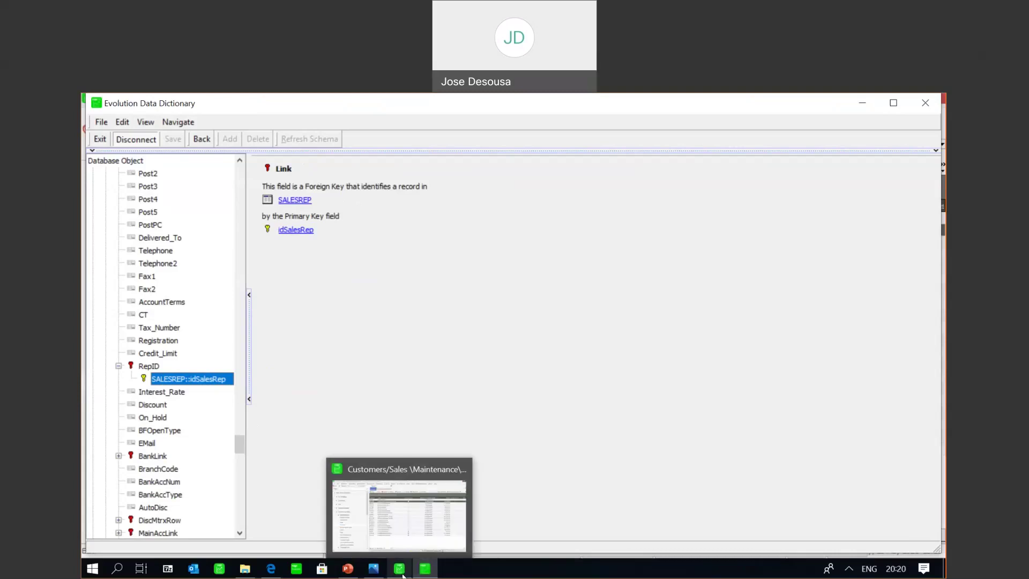
pyautogui.click(414, 539)
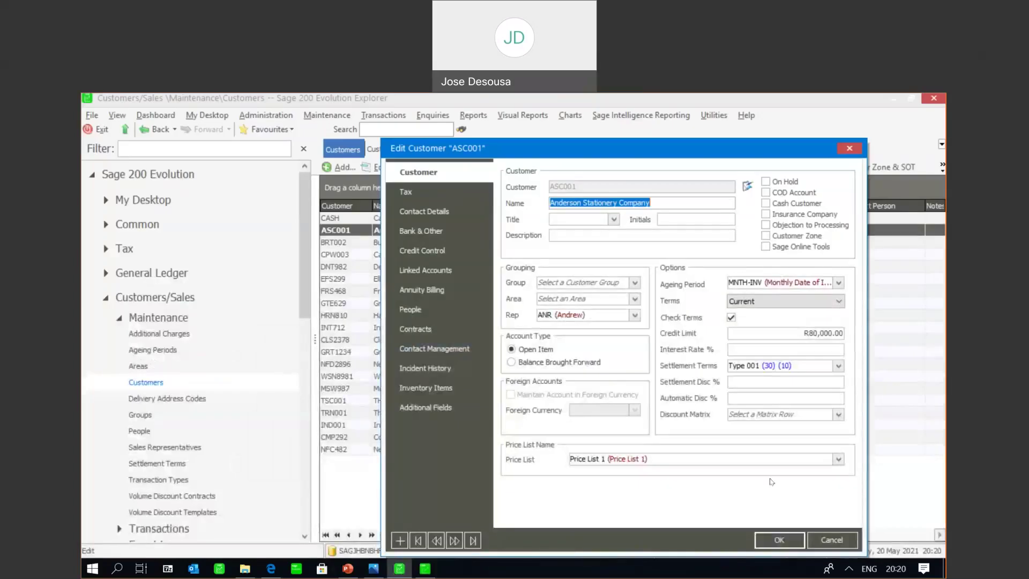
pyautogui.click(832, 547)
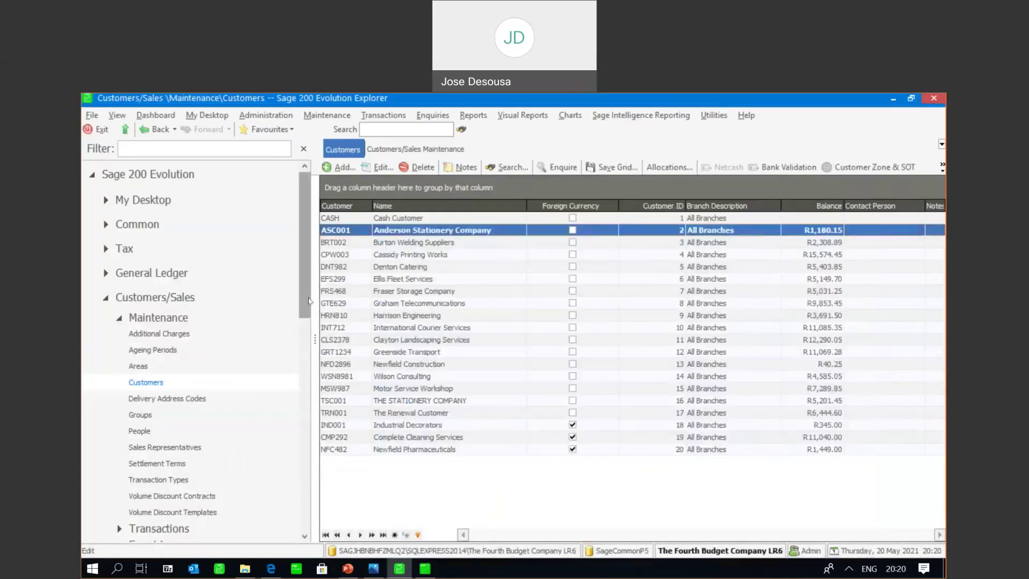
pyautogui.scroll(-1, 294, 315)
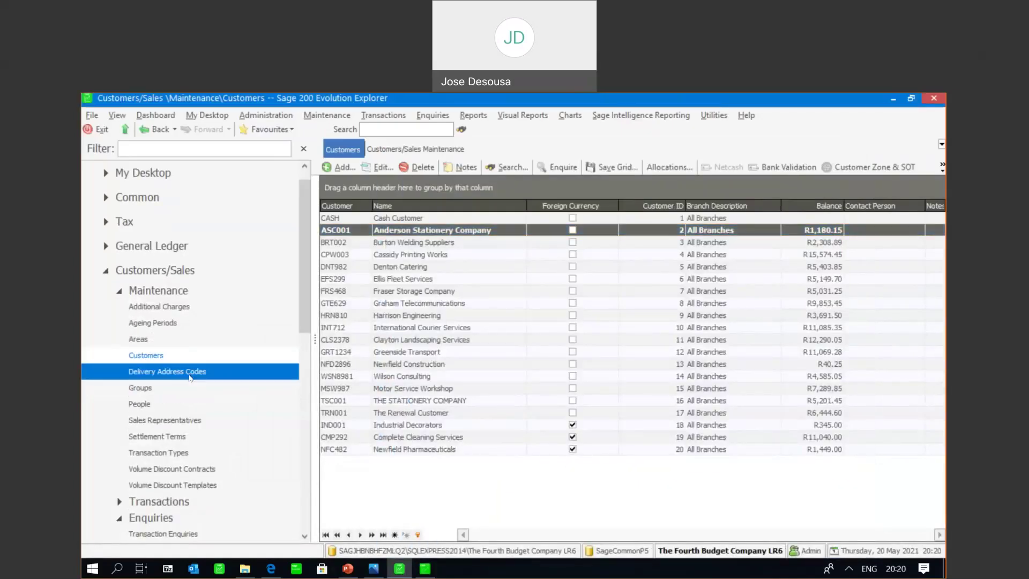
pyautogui.click(191, 420)
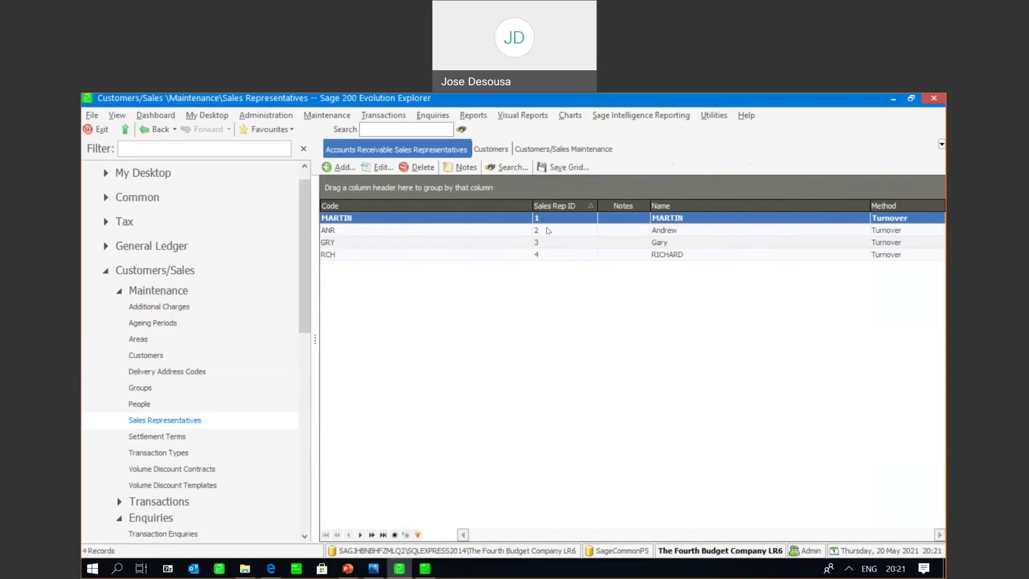
# Switch to Evolution Data Dictionary, find the SALESREP table and expand its fields
pyautogui.click(425, 568)
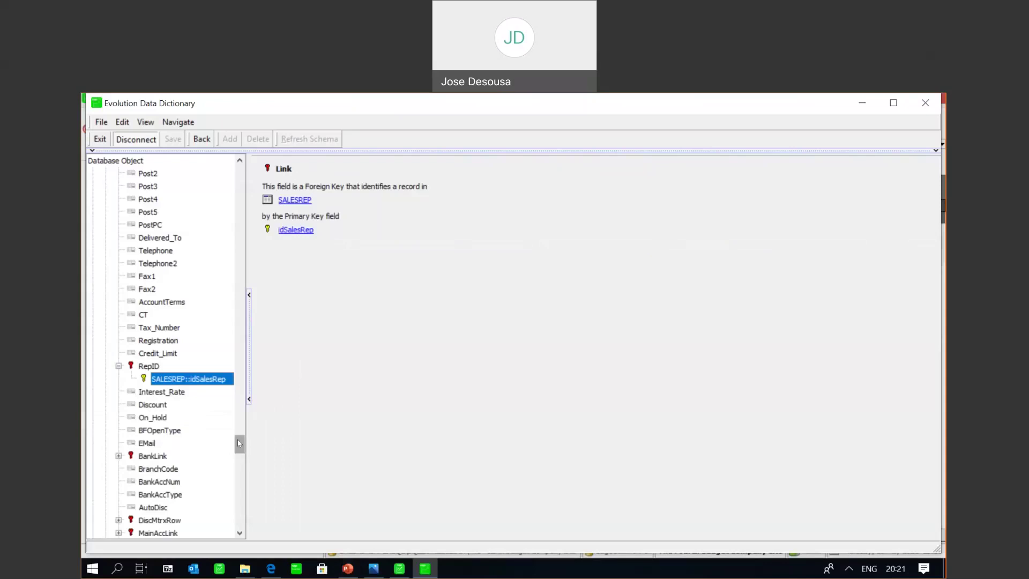
pyautogui.moveTo(239, 443); pyautogui.dragTo(229, 504)
pyautogui.scroll(-1, 229, 509)
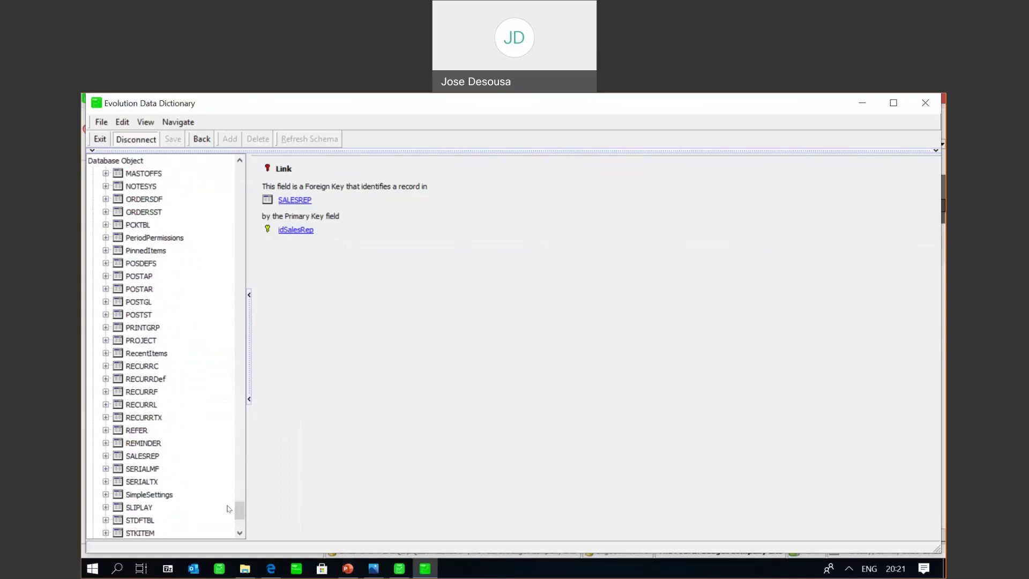
pyautogui.click(152, 457)
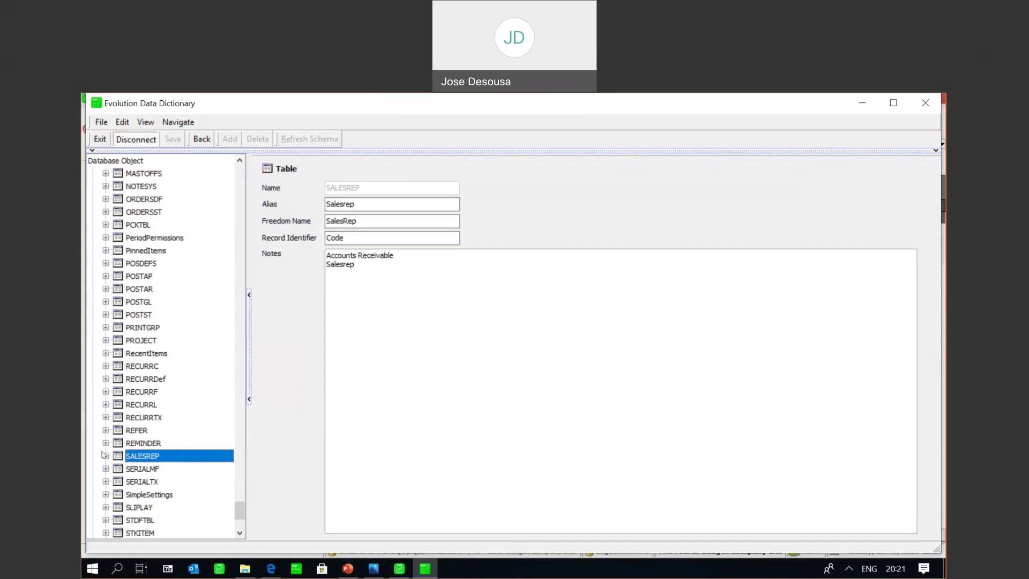
pyautogui.click(106, 456)
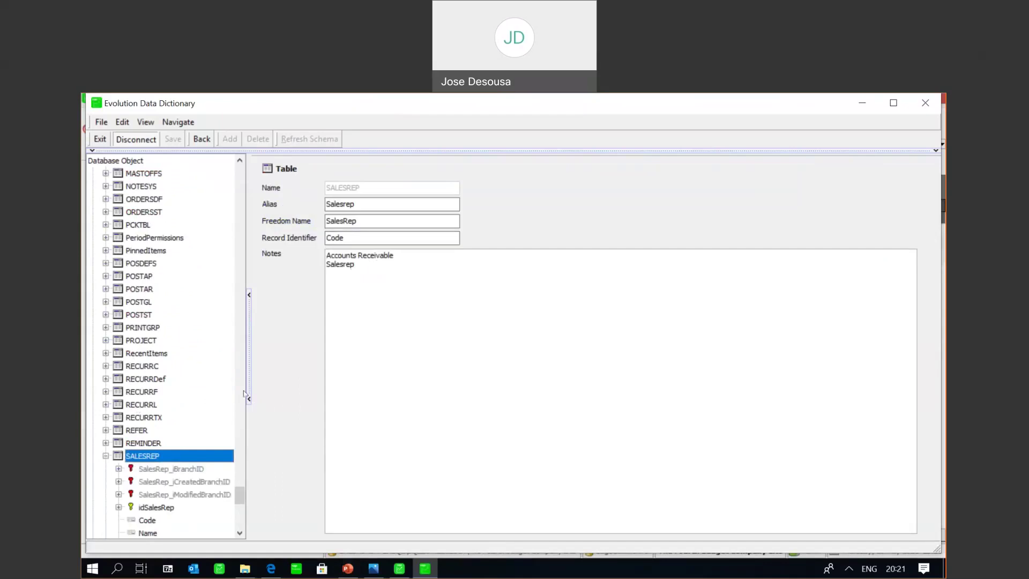
# Examine the SALESREP table's idSalesRep field and compare it with the Sales Representatives list in Sage 200 Evolution
pyautogui.scroll(-5, 240, 533)
pyautogui.click(239, 533)
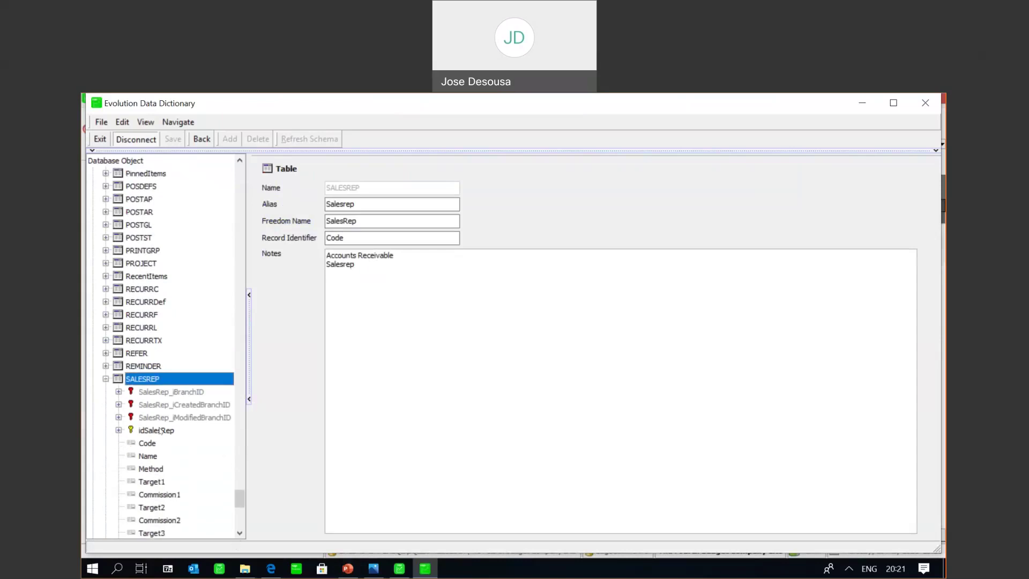
pyautogui.click(160, 432)
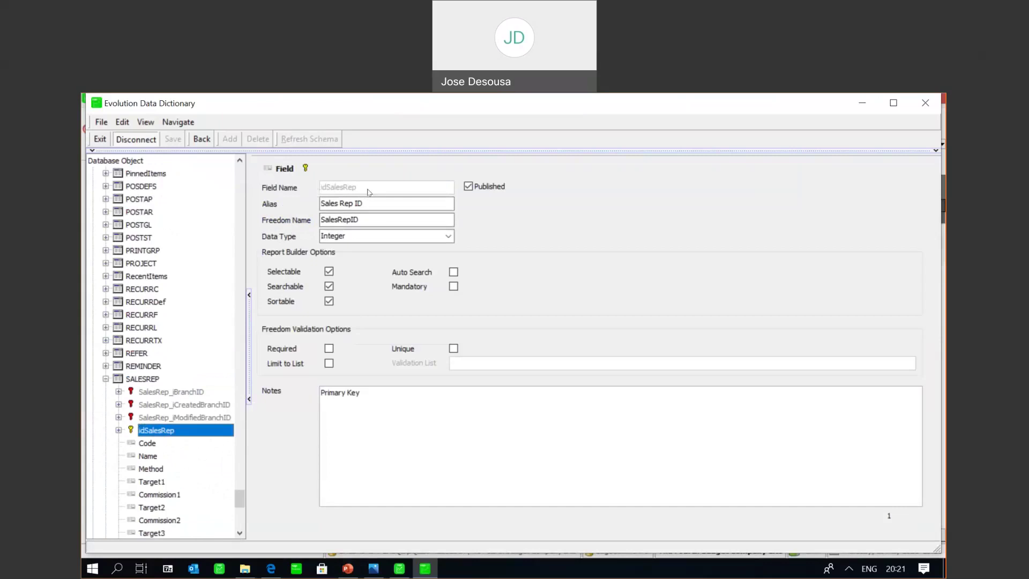
pyautogui.click(354, 217)
pyautogui.click(399, 568)
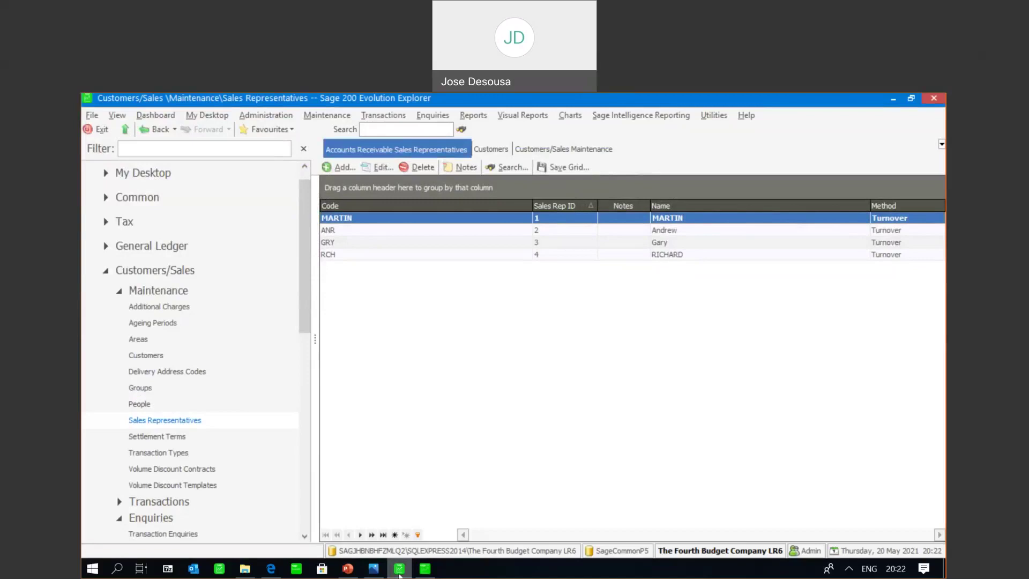
pyautogui.moveTo(399, 573)
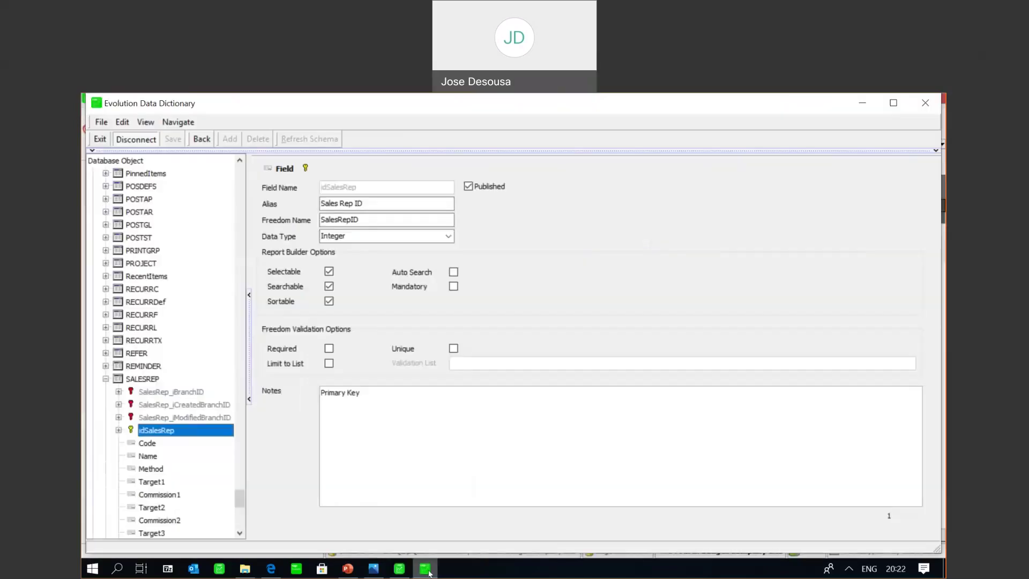
# In Evolution Data Dictionary, find the VENDOR table and expand its fields
pyautogui.moveTo(240, 494); pyautogui.dragTo(241, 520)
pyautogui.click(150, 484)
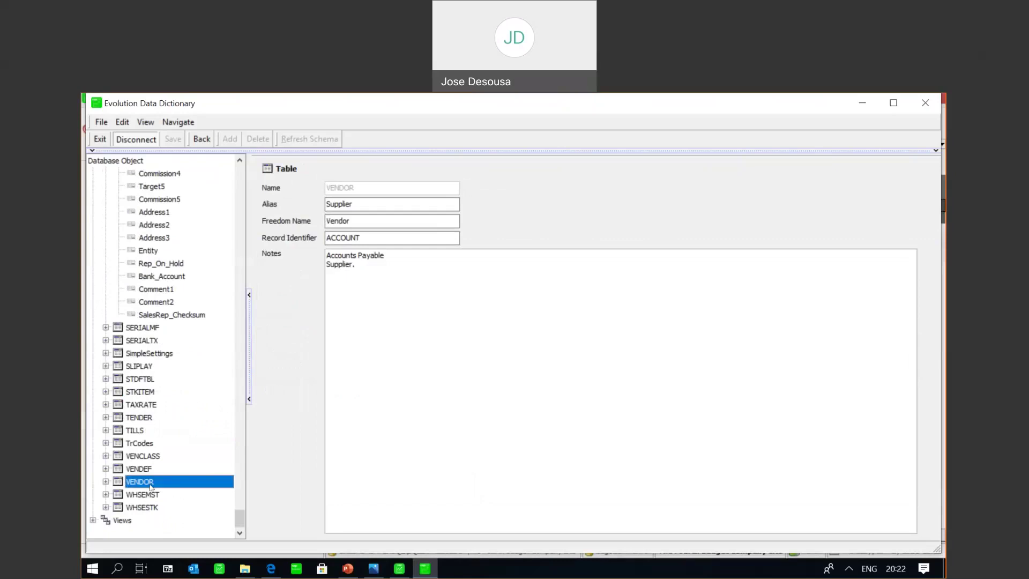
pyautogui.click(107, 482)
pyautogui.moveTo(239, 473); pyautogui.dragTo(239, 487)
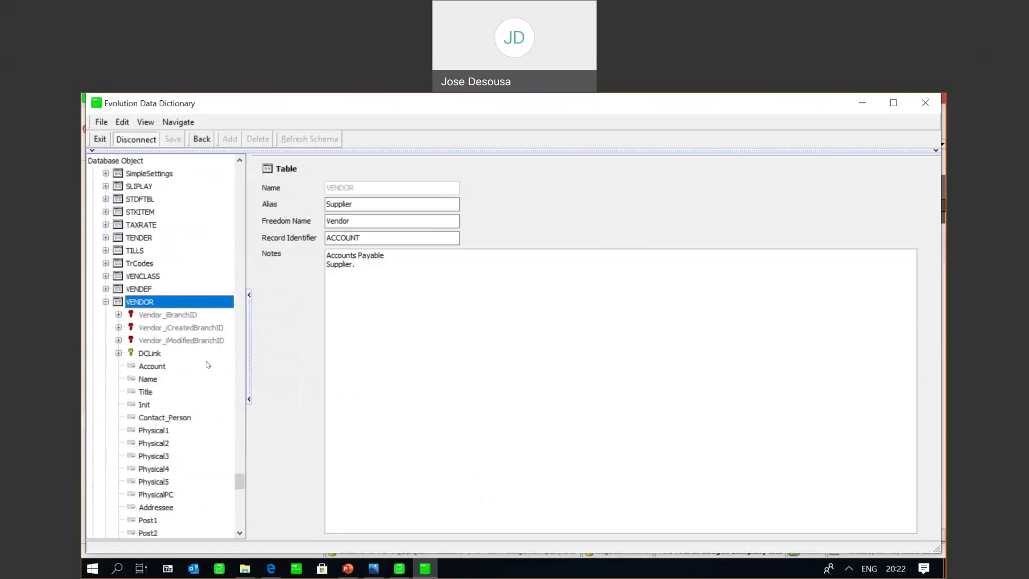
# Expand the VENDOR table's DCLink key, look through its linked tables and collapse it again
pyautogui.click(119, 354)
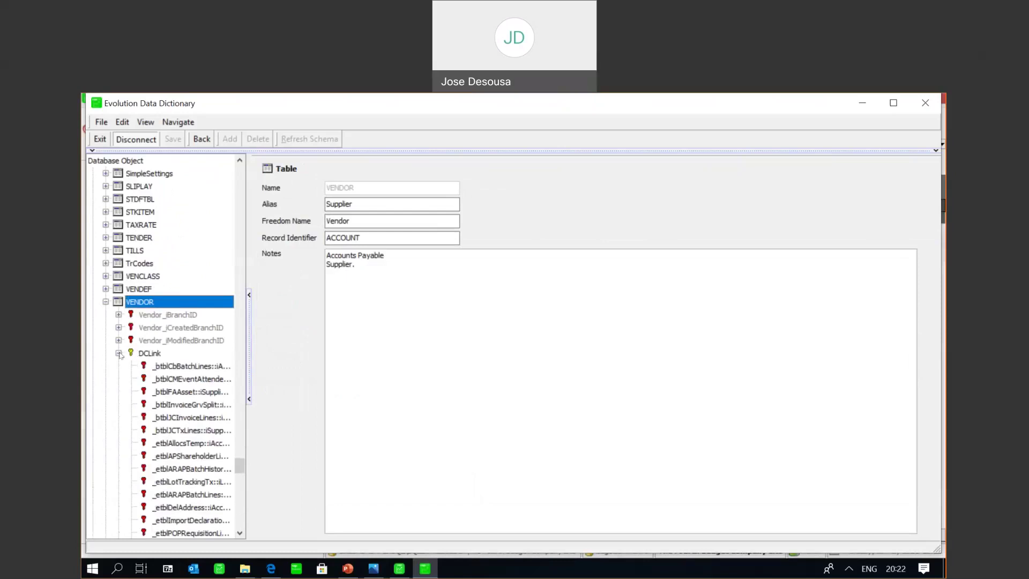
pyautogui.moveTo(239, 467); pyautogui.dragTo(242, 507)
pyautogui.click(118, 302)
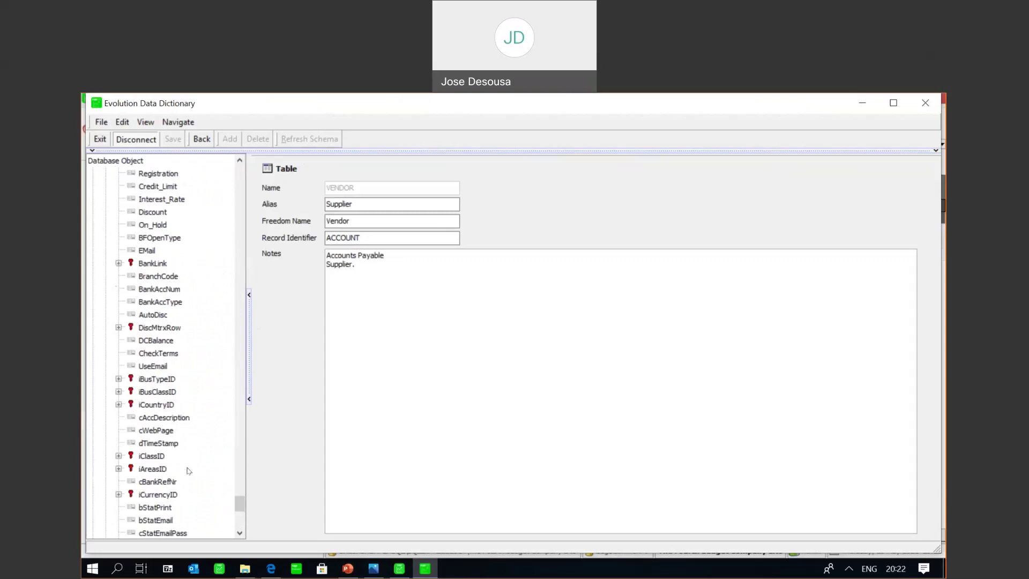
# View the VENDOR table's iAreasID field, and switch to Sage 200 Evolution to open the Customers/Sales Areas list
pyautogui.click(153, 469)
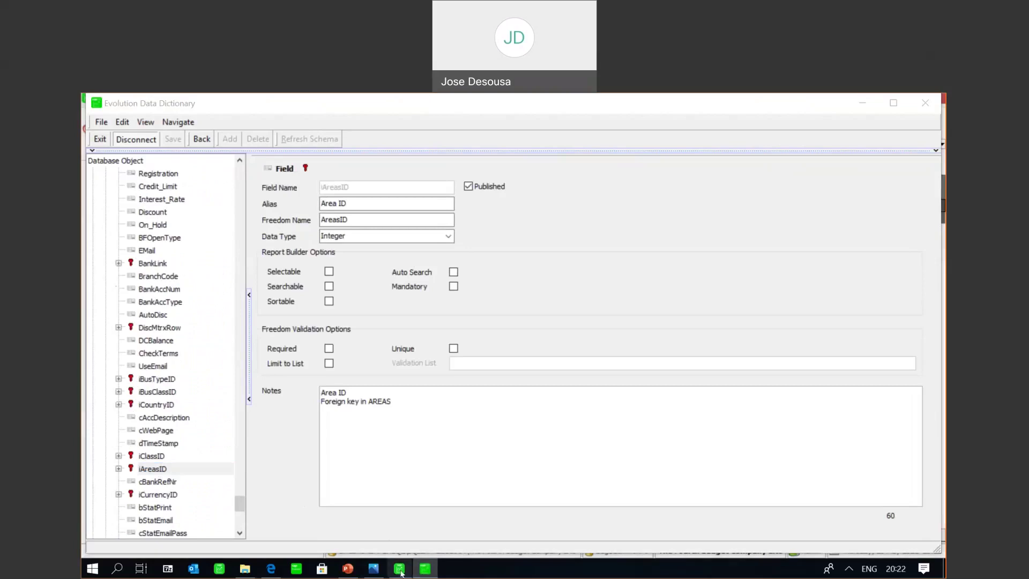
pyautogui.click(424, 570)
pyautogui.click(221, 337)
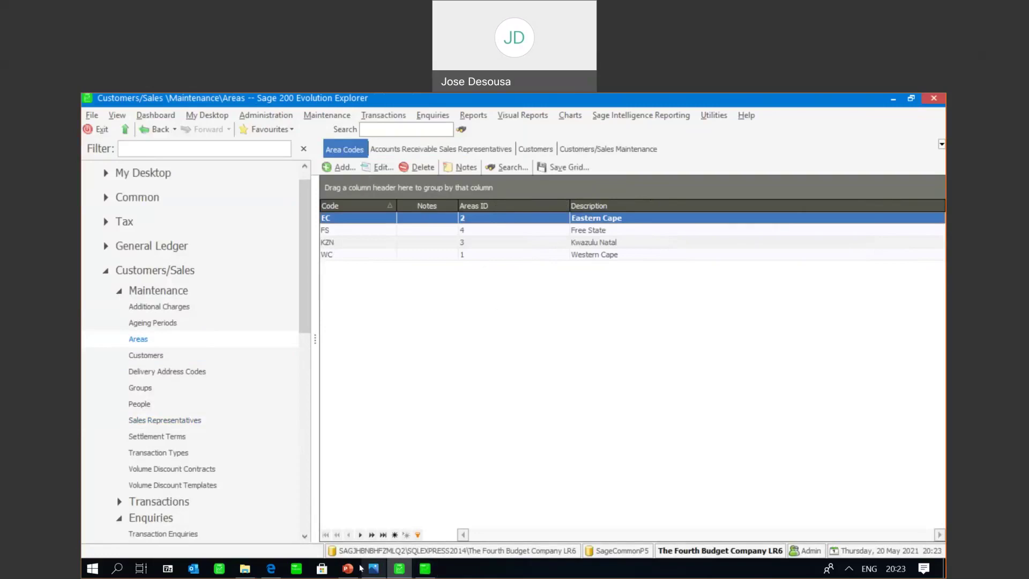
# Return to Evolution Data Dictionary and expand the iAreasID field to see its linked primary key
pyautogui.click(426, 571)
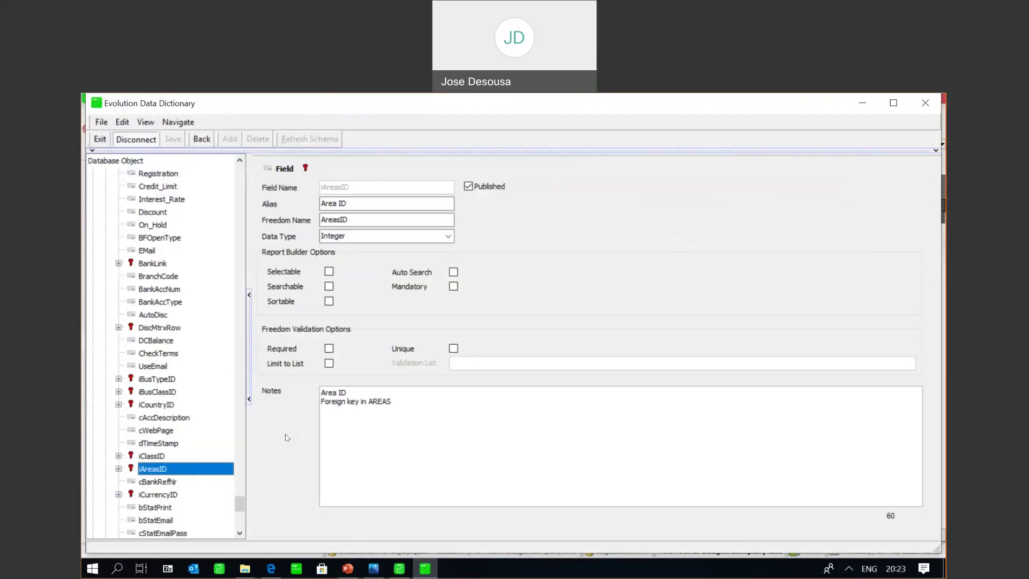
pyautogui.doubleClick(194, 473)
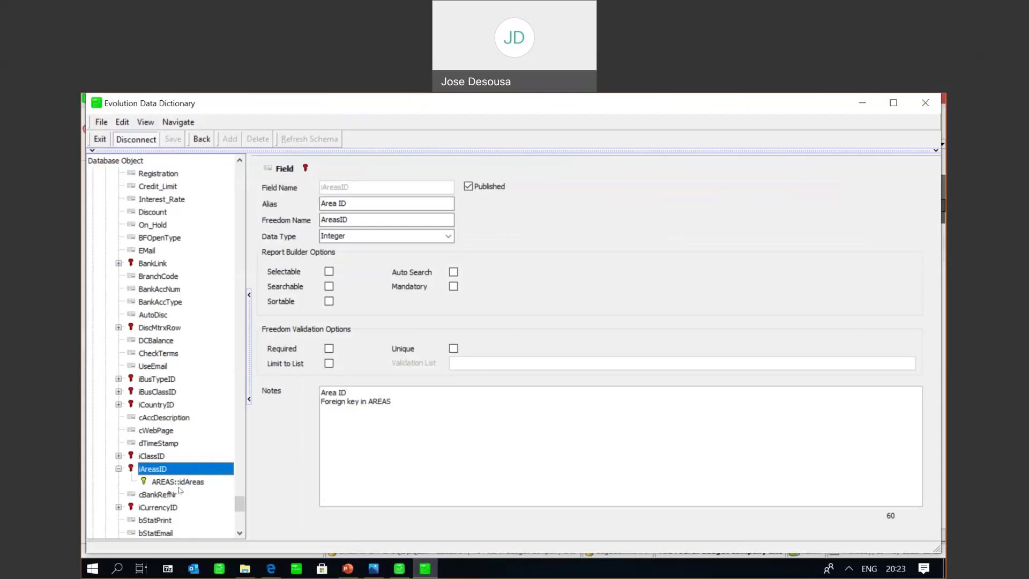
# Find the STKITEM table, read its details and expand its fields
pyautogui.moveTo(240, 504); pyautogui.dragTo(243, 480)
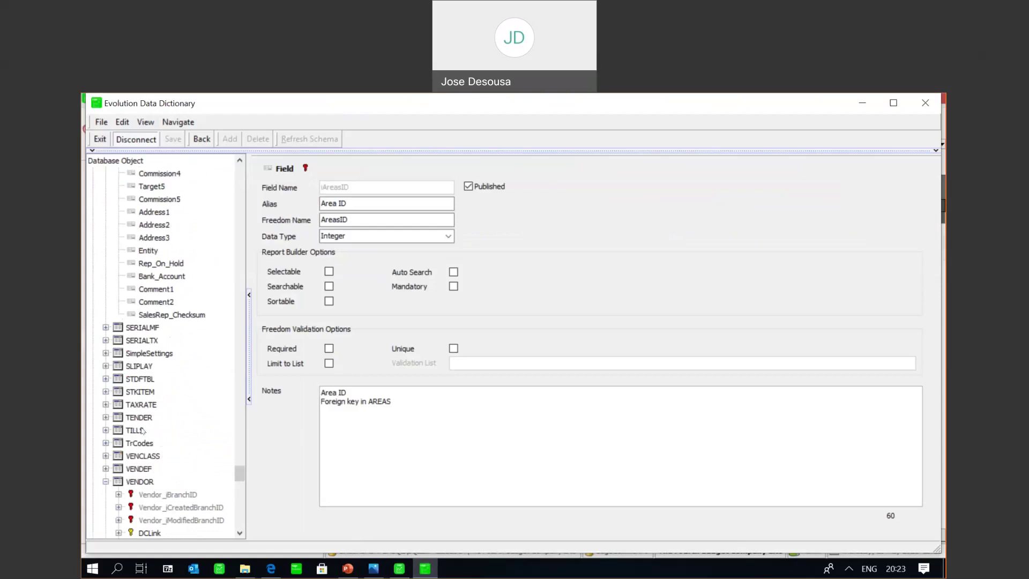
pyautogui.click(147, 393)
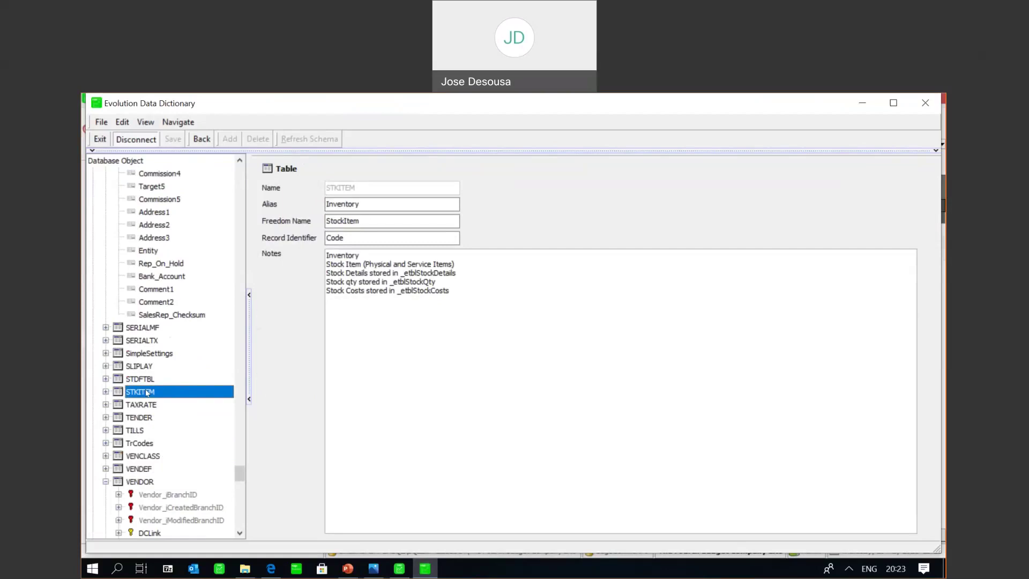
pyautogui.click(110, 393)
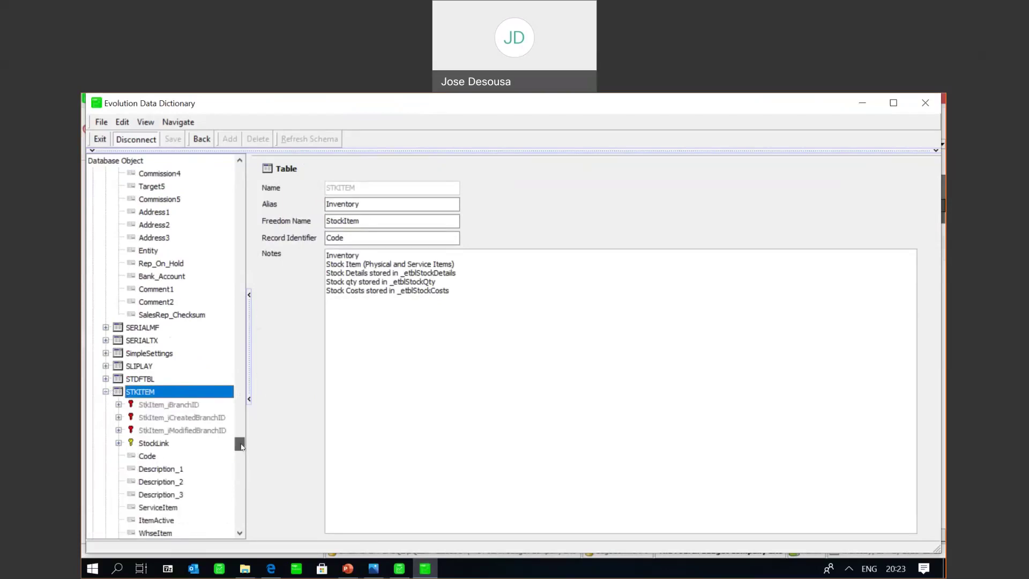
pyautogui.scroll(-1, 243, 448)
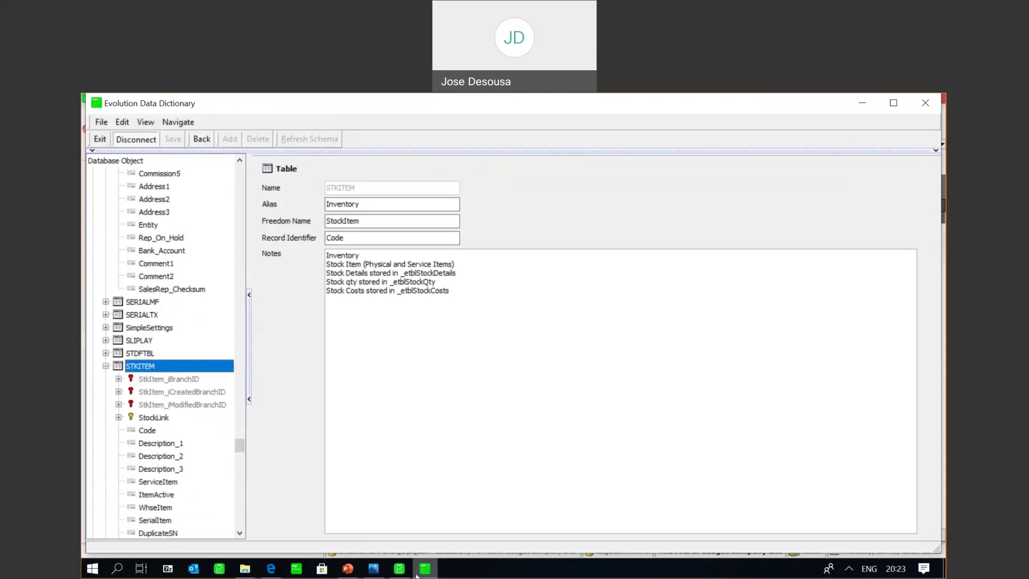
# Switch to Sage 200 Evolution, open the Inventory Items list and widen its Item ID column
pyautogui.moveTo(403, 575)
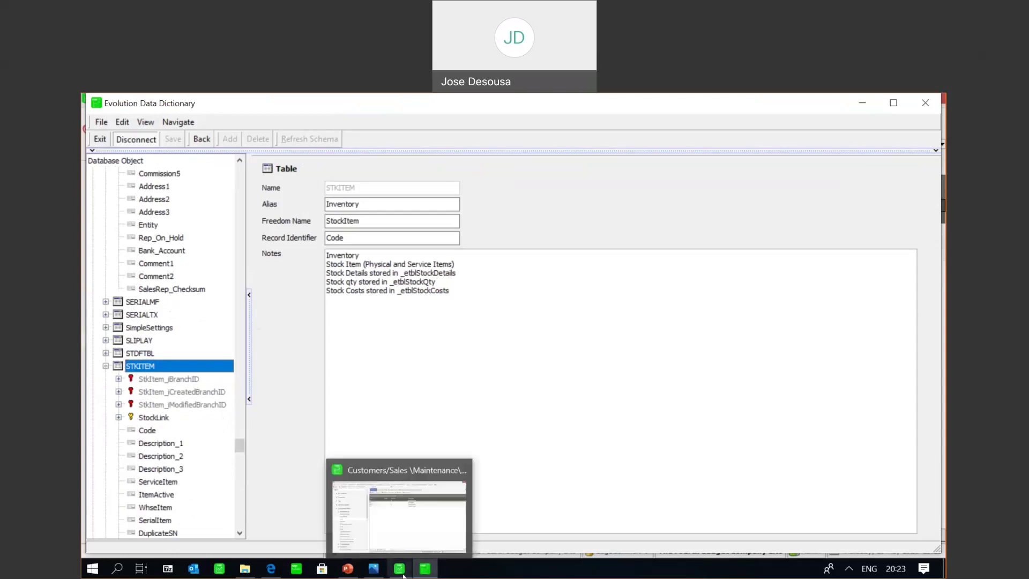
pyautogui.click(428, 530)
pyautogui.moveTo(304, 298); pyautogui.dragTo(224, 421)
pyautogui.click(185, 400)
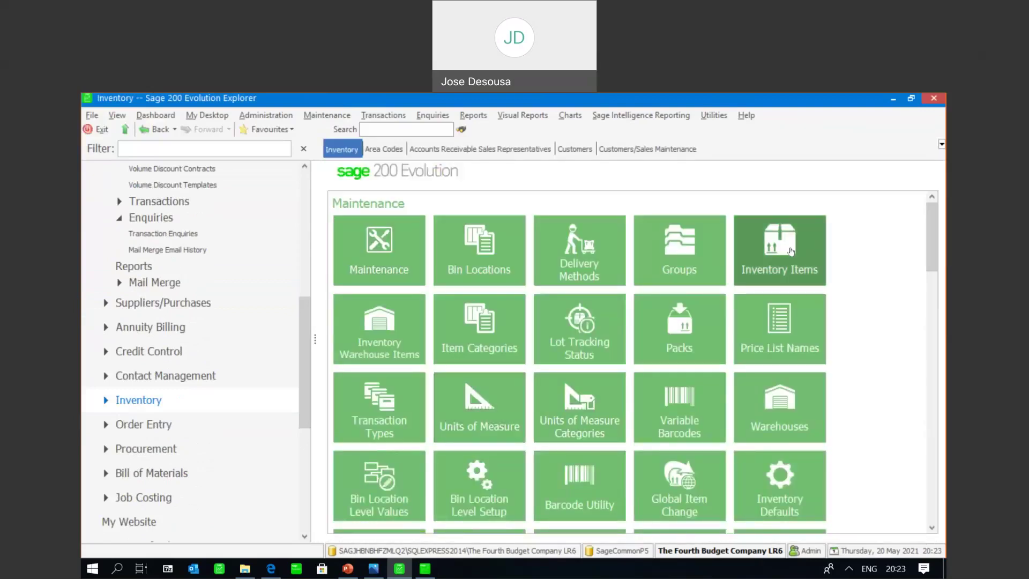
pyautogui.click(788, 243)
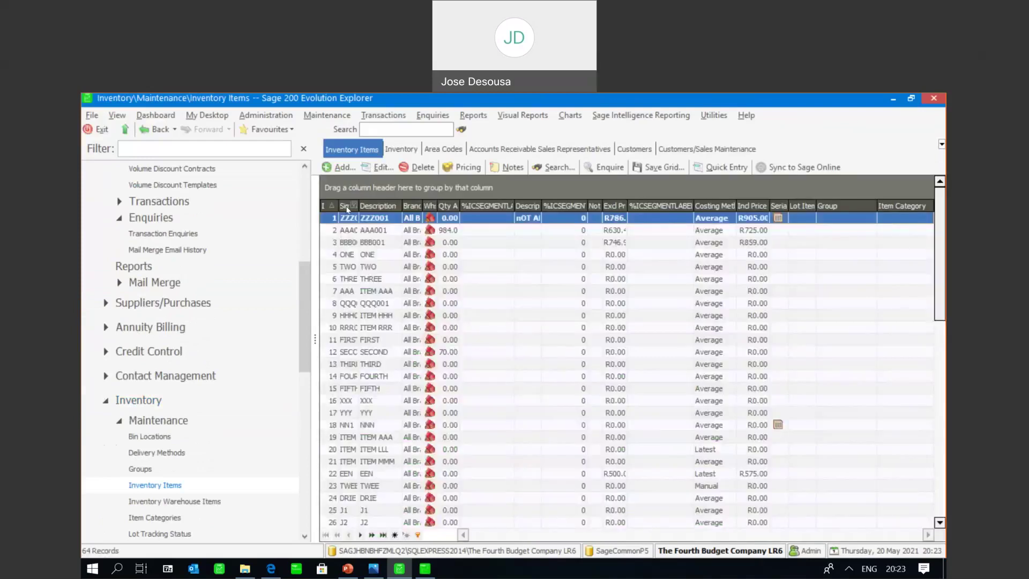
pyautogui.moveTo(345, 205); pyautogui.dragTo(442, 206)
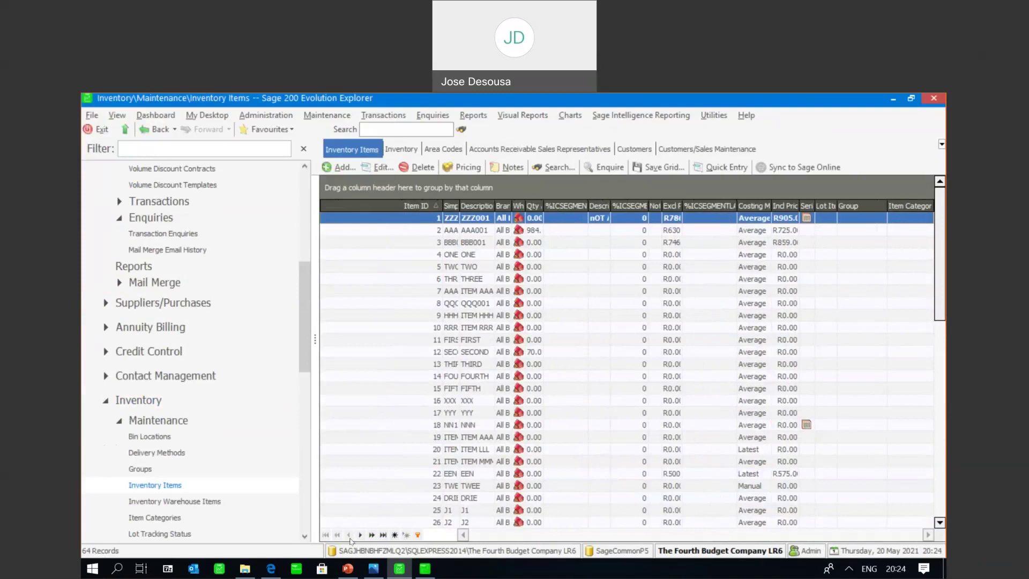
# Return to Evolution Data Dictionary and examine the STKITEM table's StockLink field, including its alias and Freedom name
pyautogui.click(421, 572)
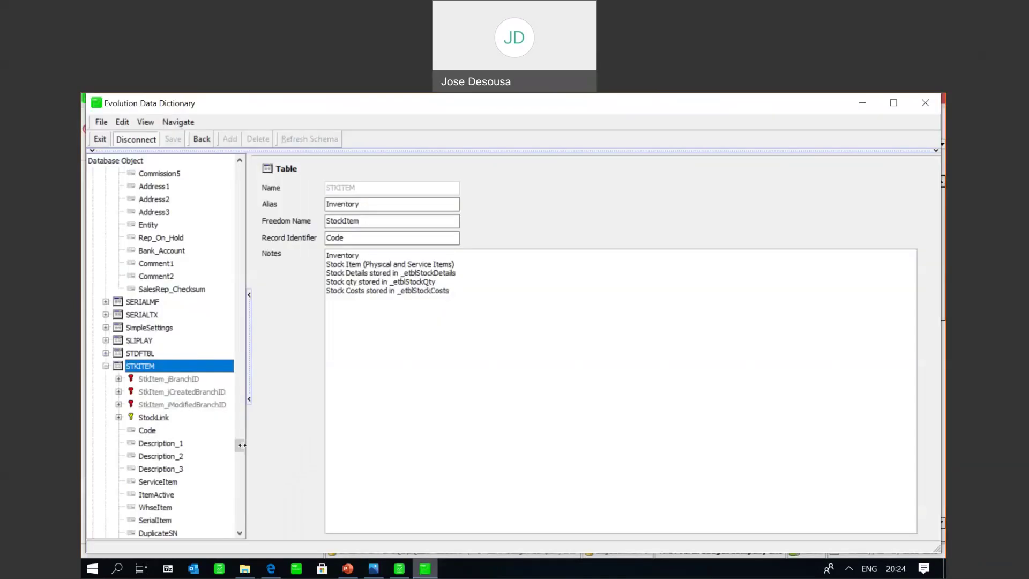
pyautogui.click(165, 419)
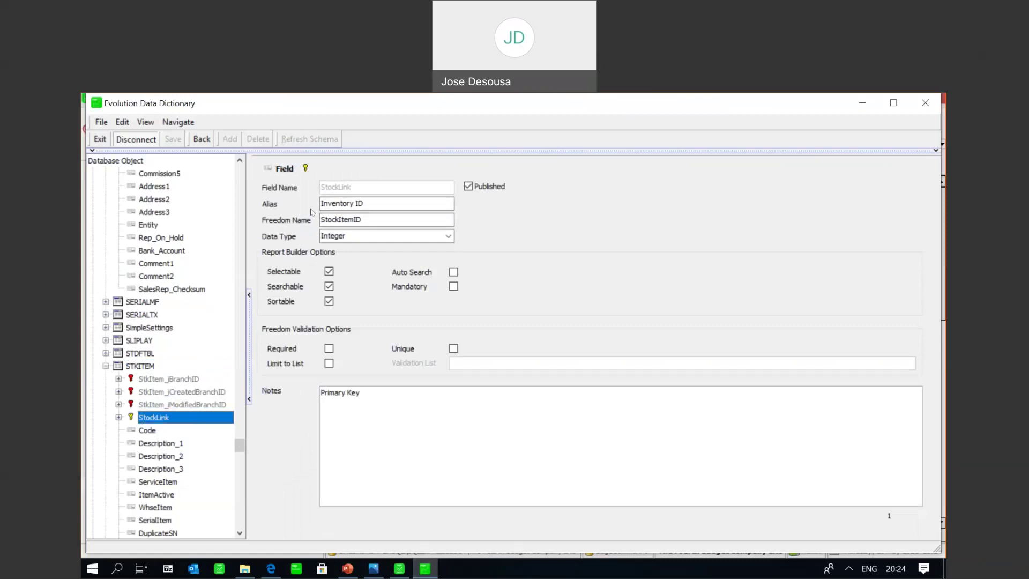
pyautogui.click(376, 218)
# Look through the remaining STKITEM fields and collapse the table
pyautogui.moveTo(240, 453)
pyautogui.mouseDown()
pyautogui.moveTo(240, 485)
pyautogui.moveTo(239, 472)
pyautogui.mouseUp()
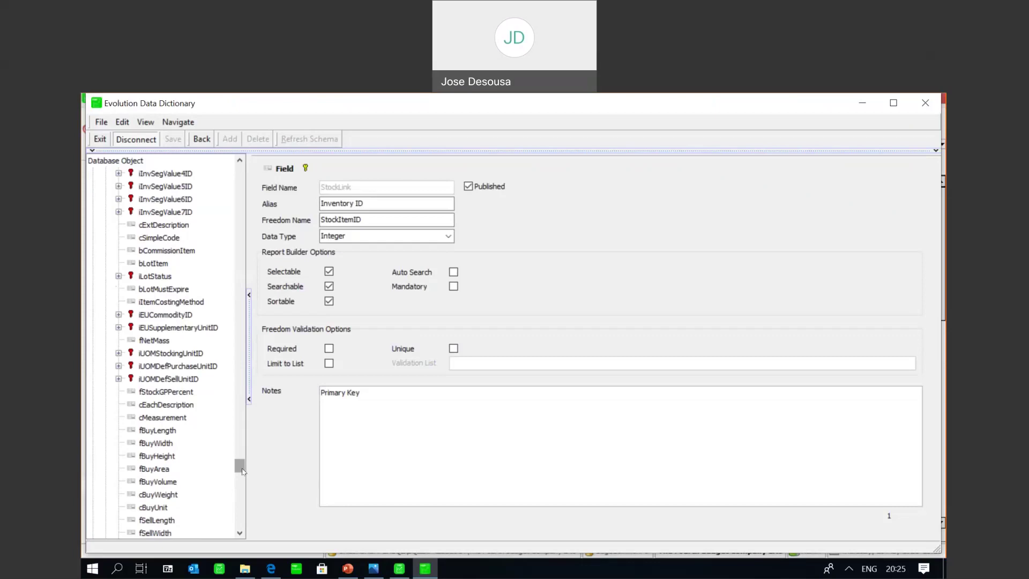
pyautogui.moveTo(241, 471); pyautogui.dragTo(258, 452)
pyautogui.click(106, 367)
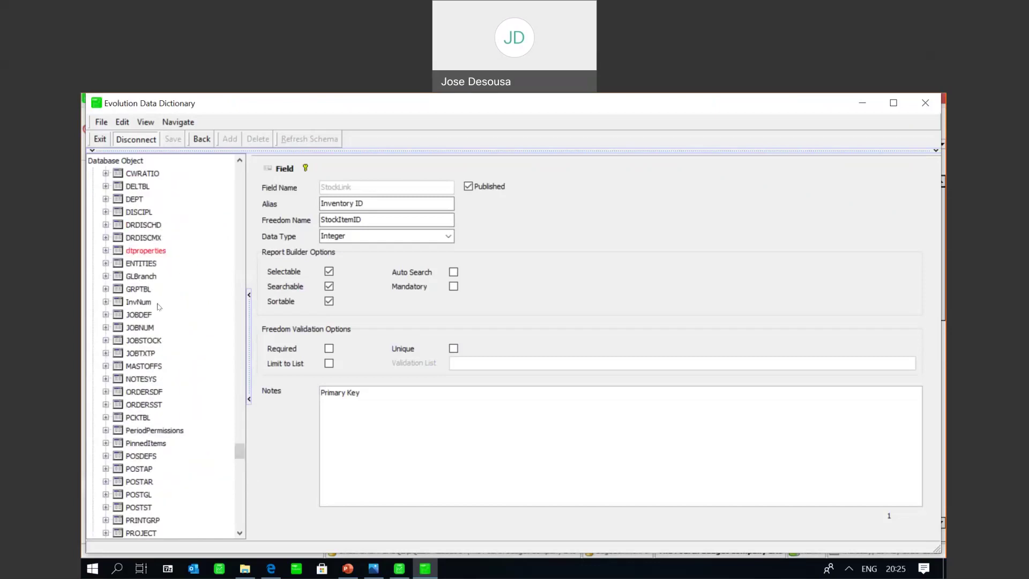
# Expand the InvNum table, read its details and view its AutoIndex primary key field
pyautogui.click(105, 302)
pyautogui.click(137, 303)
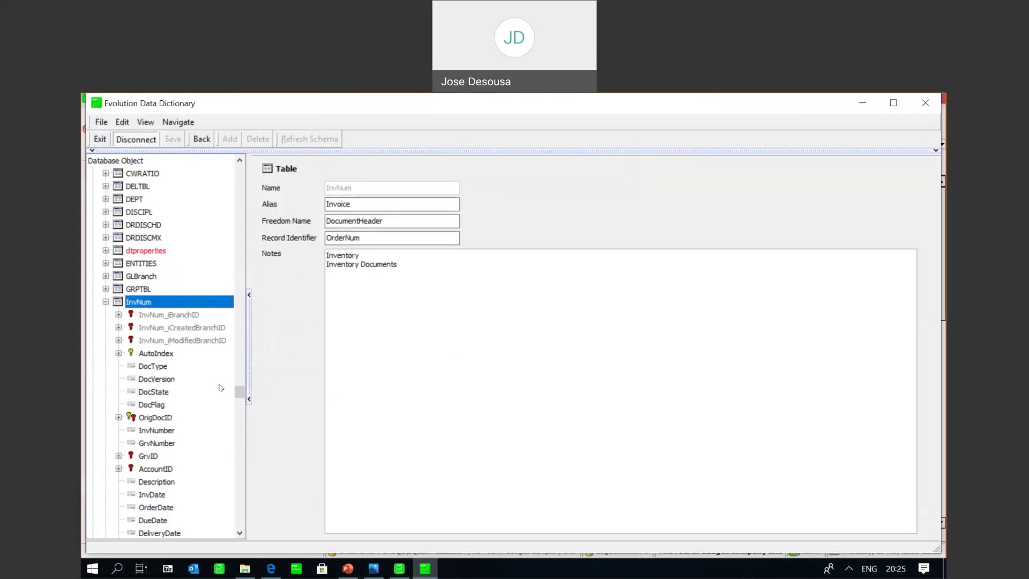
pyautogui.click(172, 354)
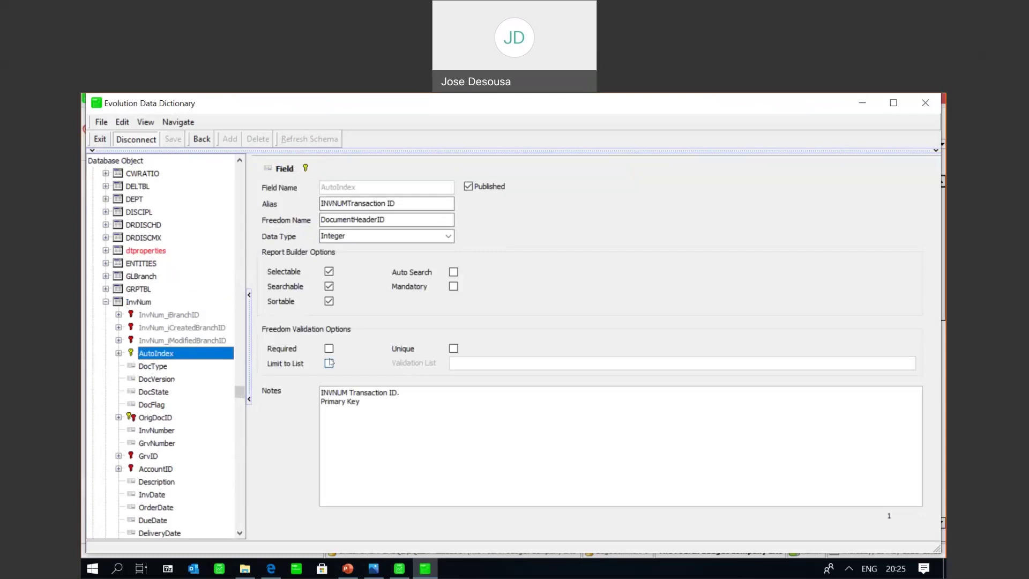
# Switch to Sage 200 Evolution and open the Customers/Sales Transaction Enquiries screen
pyautogui.click(400, 569)
pyautogui.moveTo(307, 322); pyautogui.dragTo(305, 261)
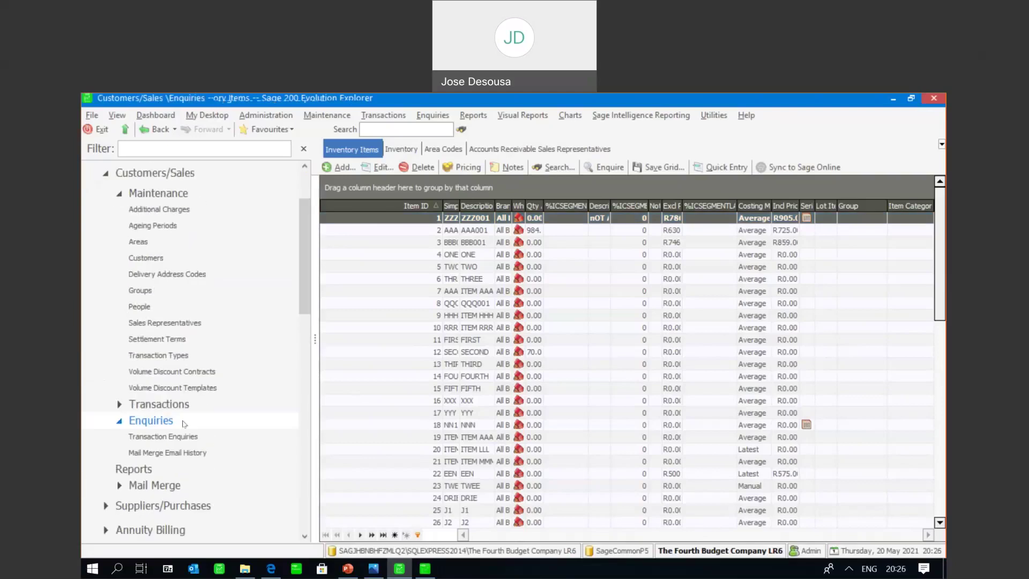
pyautogui.click(183, 421)
pyautogui.click(369, 258)
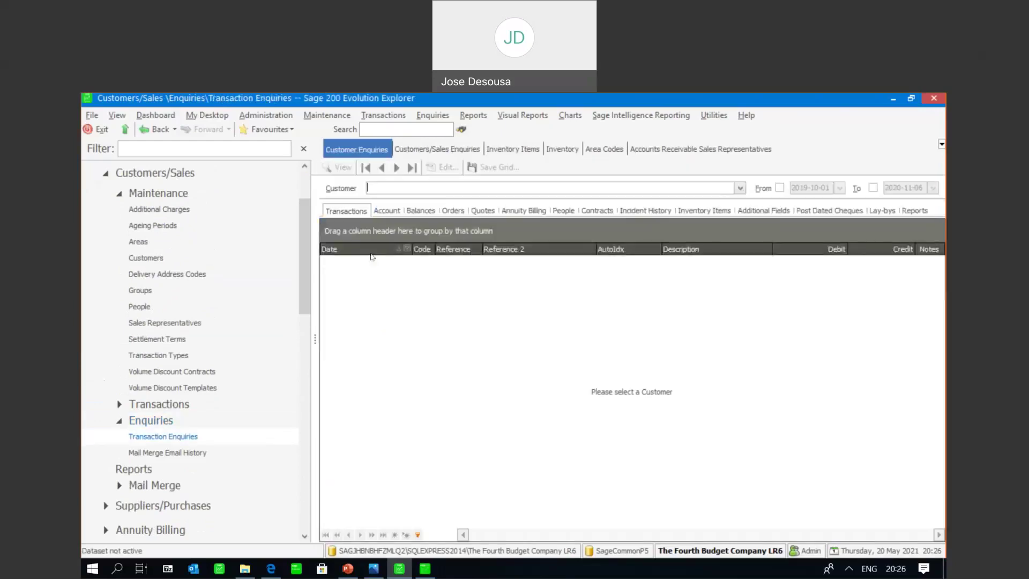
# Select the customer Burton Welding Suppliers and load its transactions
pyautogui.click(739, 189)
pyautogui.click(528, 228)
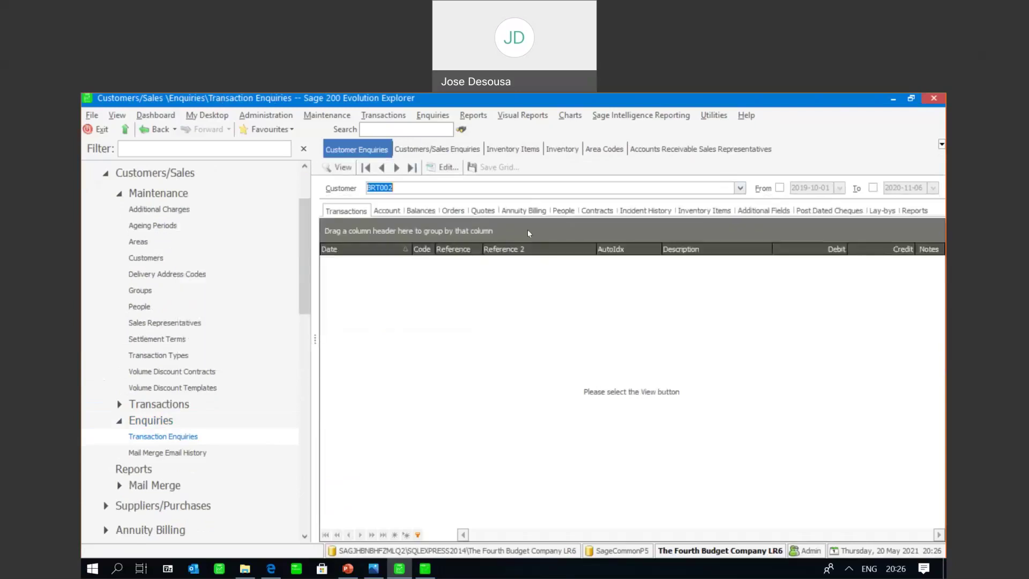
pyautogui.click(346, 167)
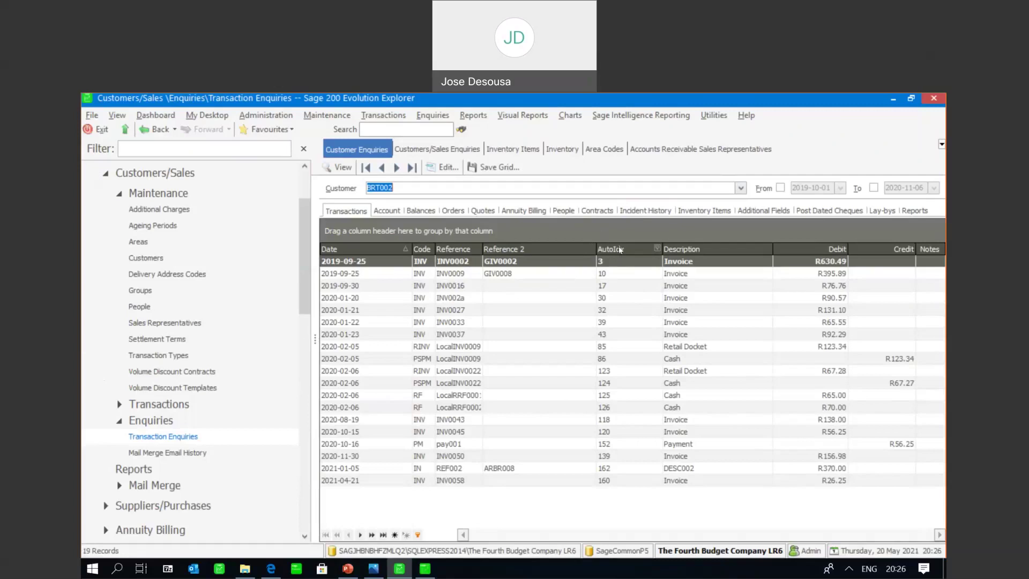
# Drill down into the first 2019-09-25 invoice's audit trail journal and close it
pyautogui.rightClick(543, 266)
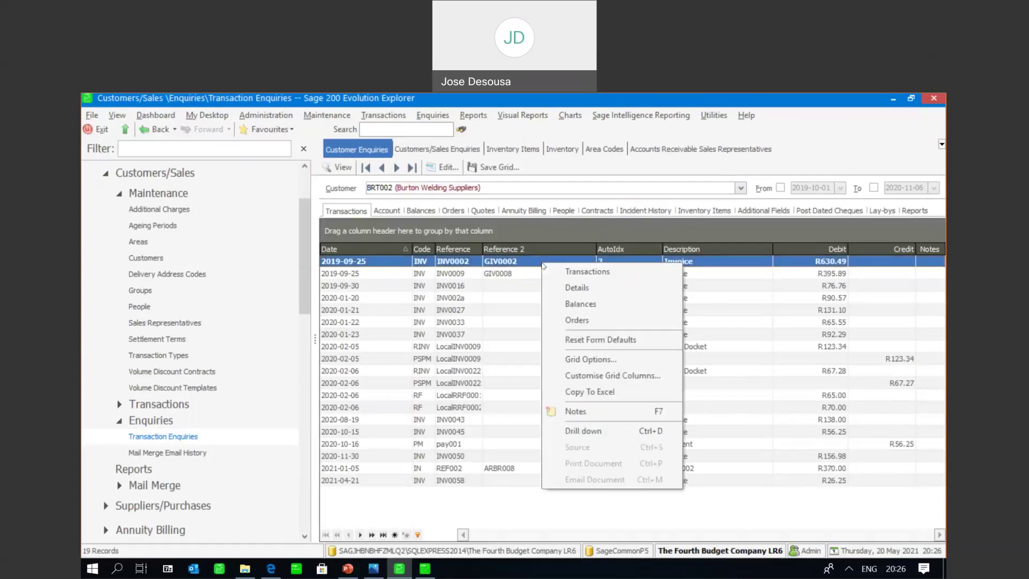
pyautogui.click(582, 429)
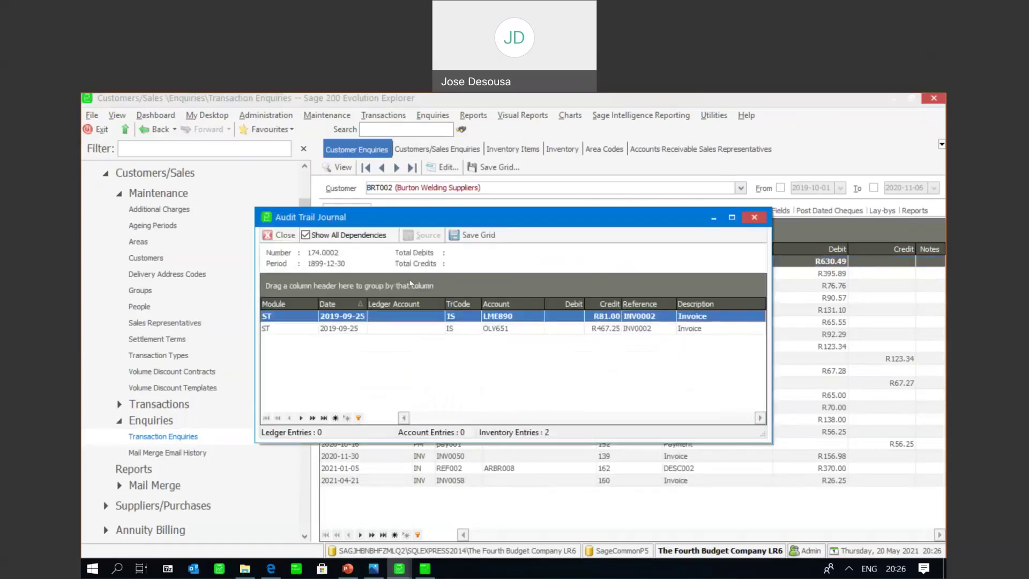
pyautogui.click(284, 237)
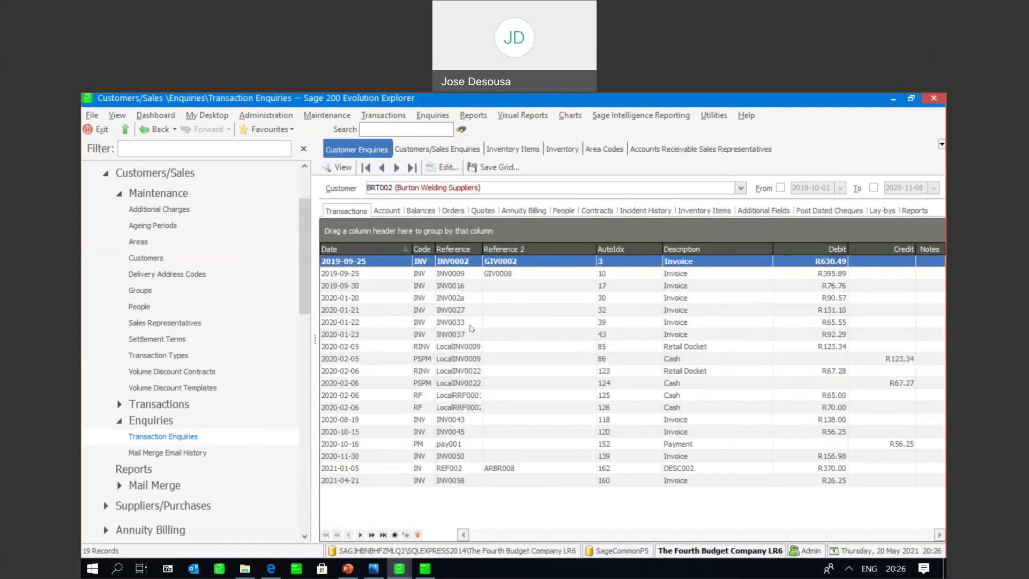
# Drill down into the 2020-08-19 invoice, view its archived source document, and close both windows
pyautogui.click(505, 420)
pyautogui.rightClick(505, 424)
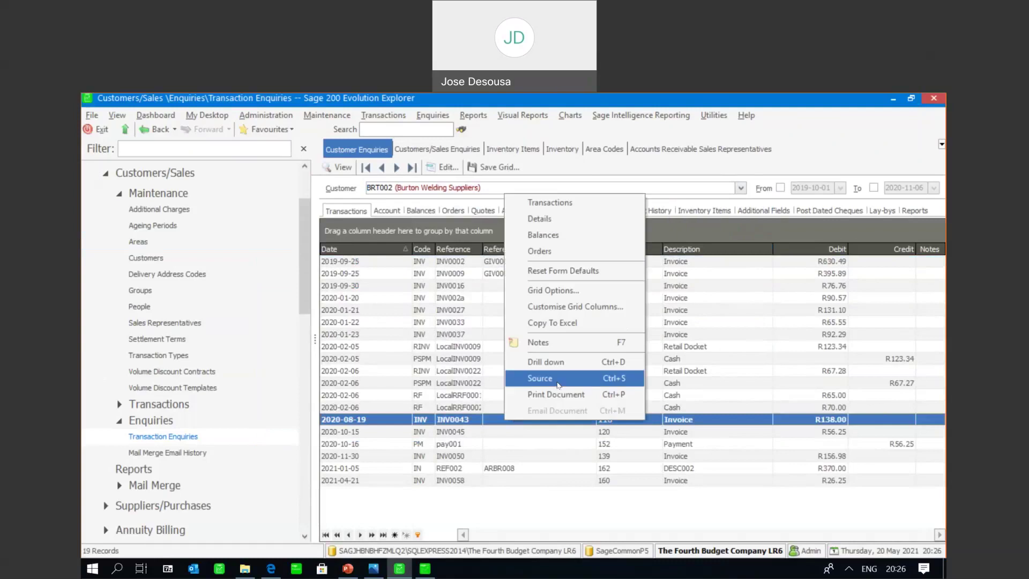
pyautogui.click(573, 360)
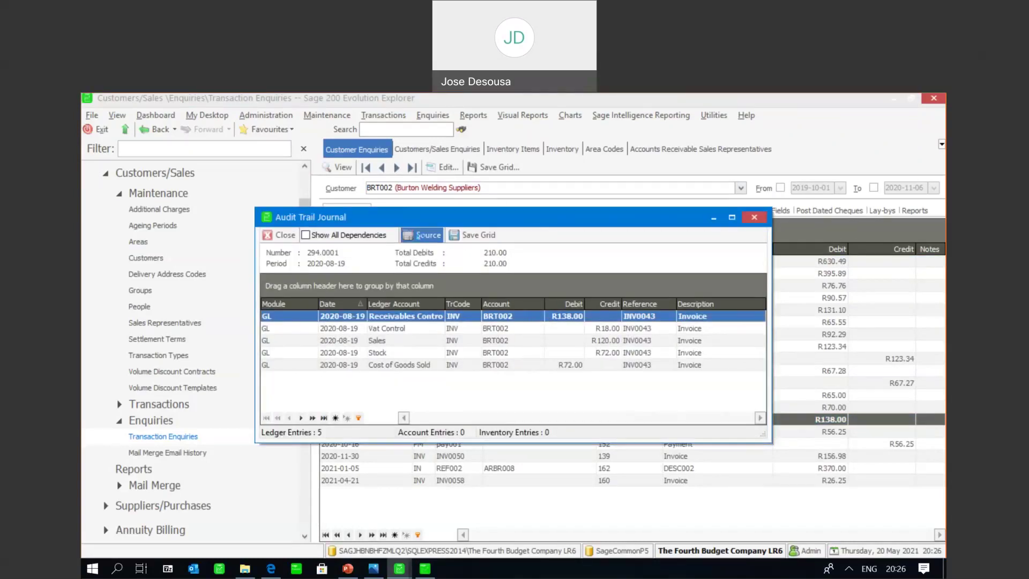
pyautogui.click(425, 235)
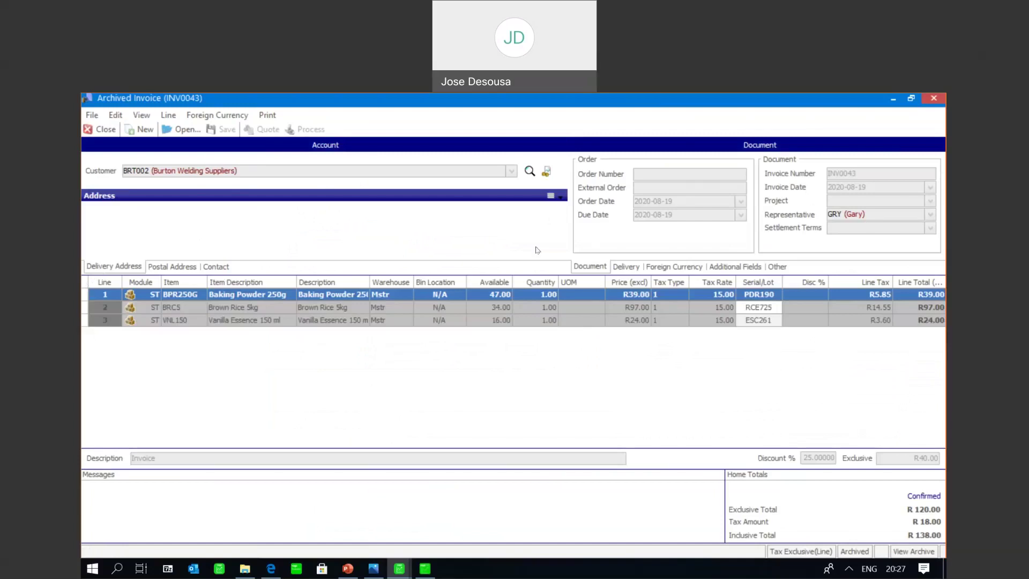
pyautogui.click(94, 130)
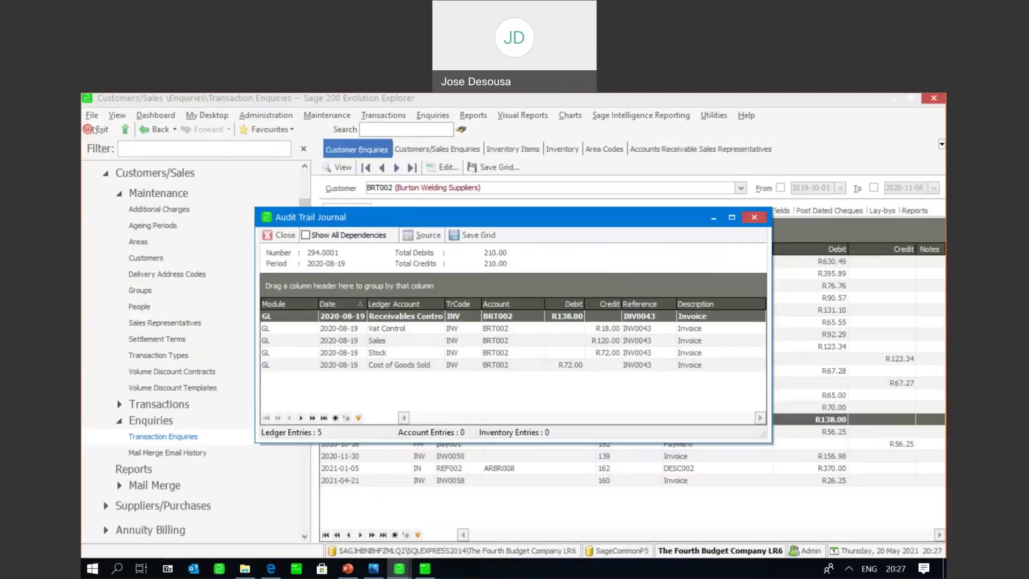
pyautogui.click(279, 234)
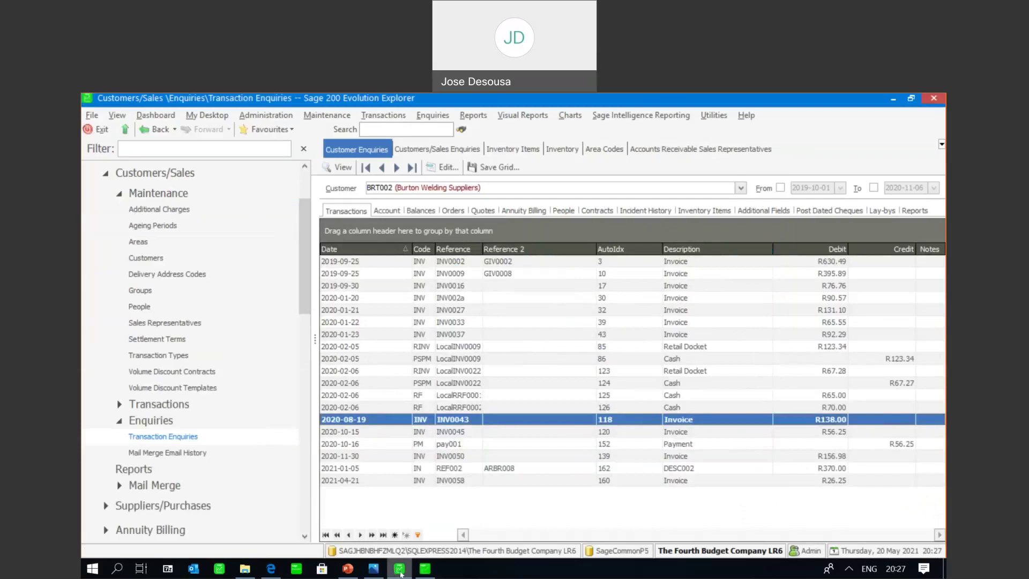
# Return to Evolution Data Dictionary, collapse the InvNum table and view the _btblInvoiceLines table's details
pyautogui.click(423, 571)
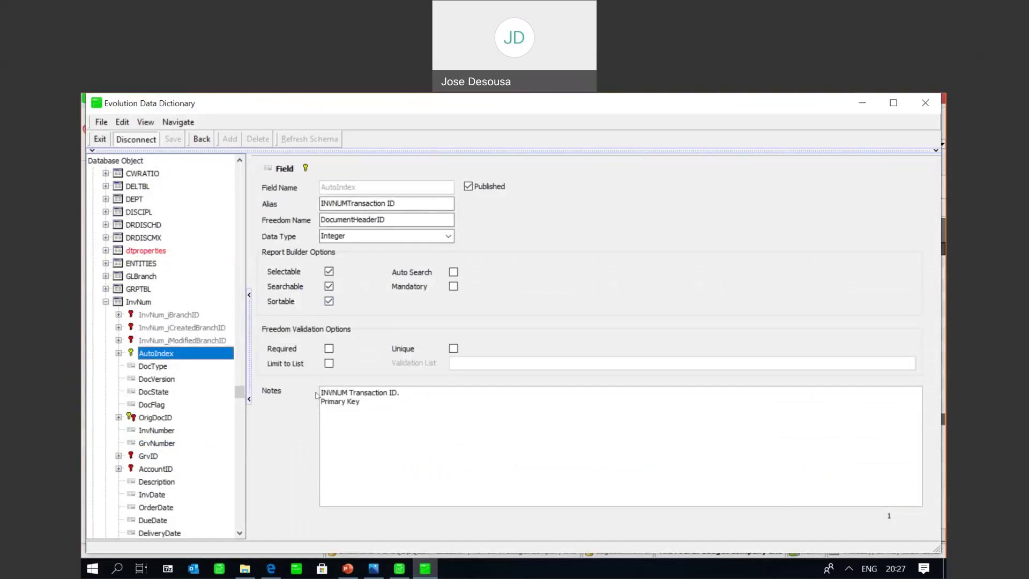
pyautogui.click(105, 302)
pyautogui.scroll(4, 241, 418)
pyautogui.click(241, 444)
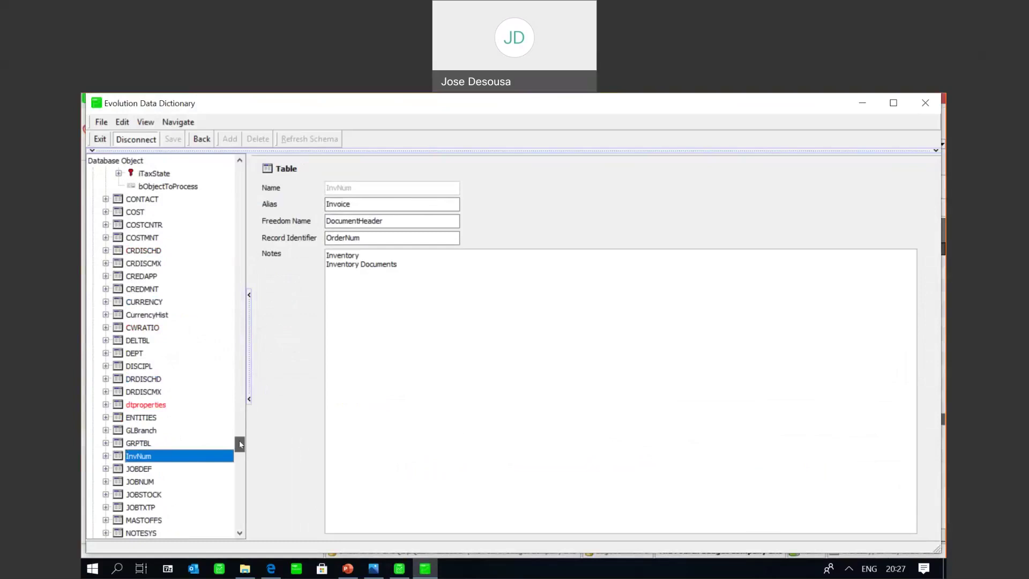
pyautogui.moveTo(240, 444); pyautogui.dragTo(241, 204)
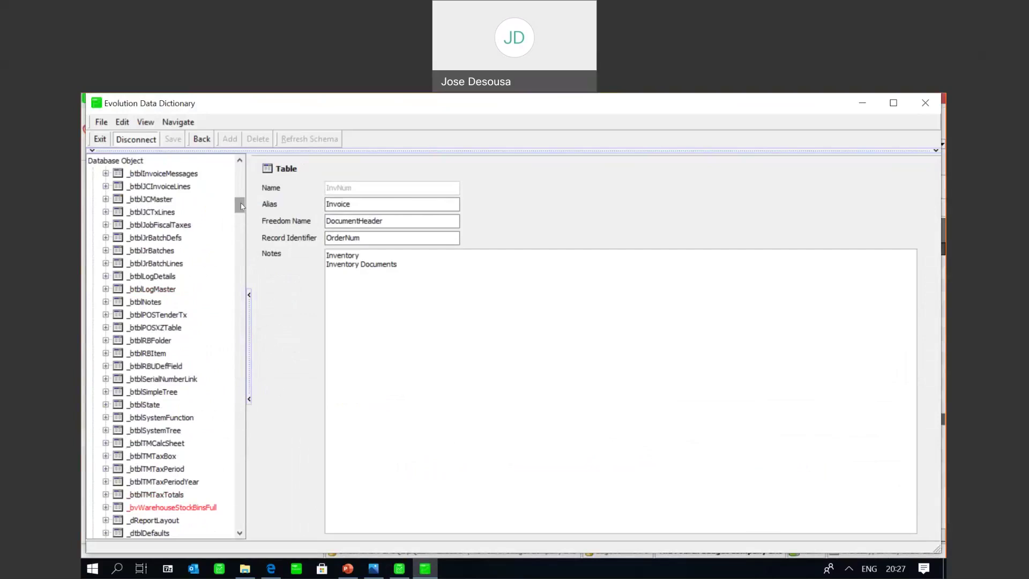
pyautogui.click(240, 161)
pyautogui.click(239, 161)
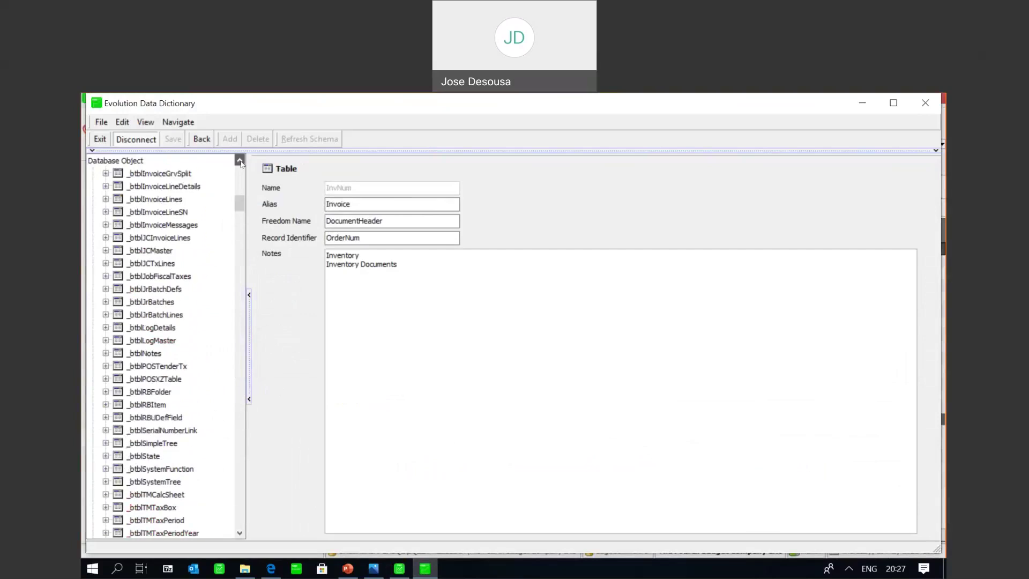
pyautogui.click(182, 200)
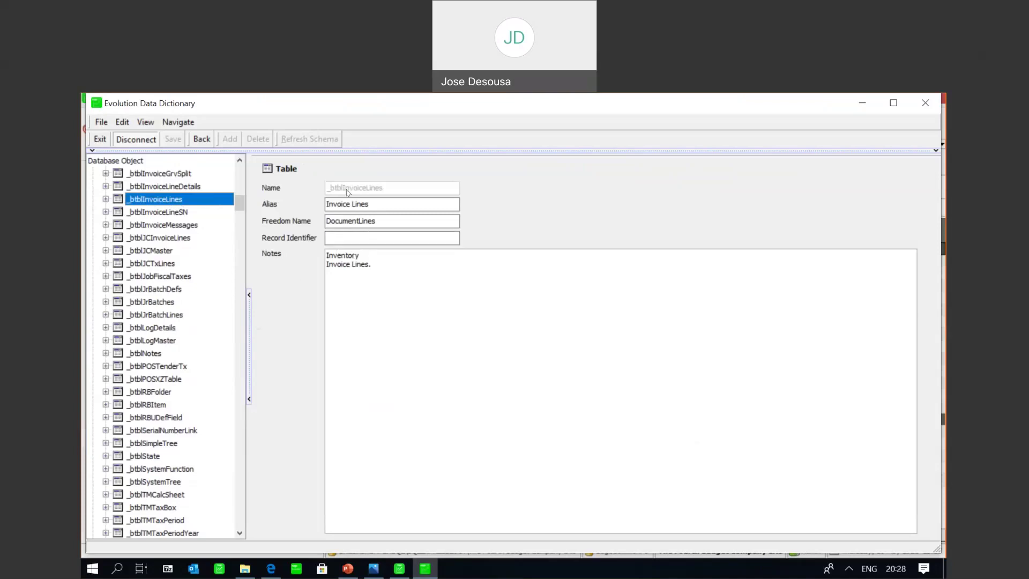
# Expand _btblInvoiceLines and examine its idInvoiceLines primary key, including the link to _btblInvoiceLineSN
pyautogui.click(105, 199)
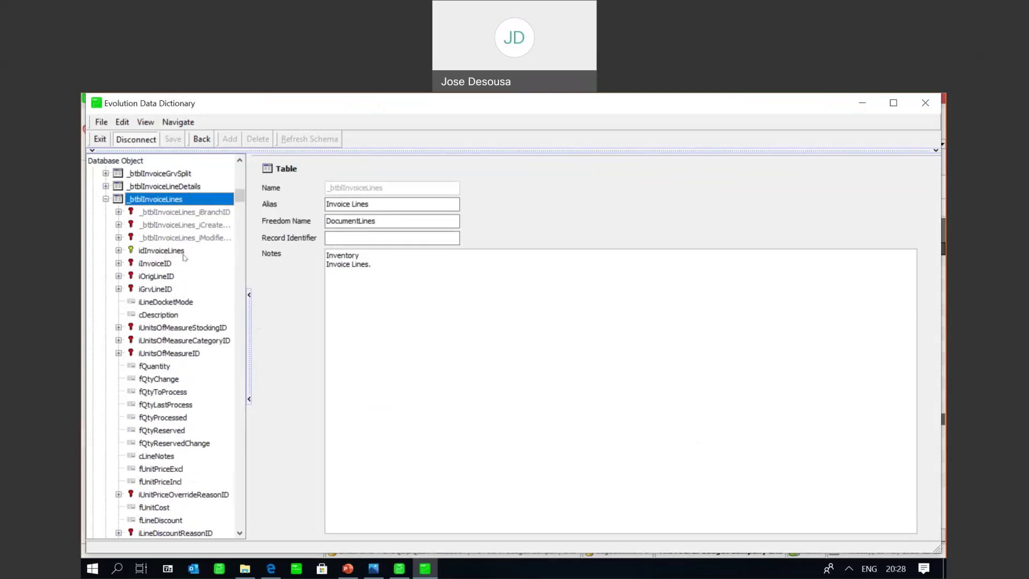
pyautogui.click(118, 251)
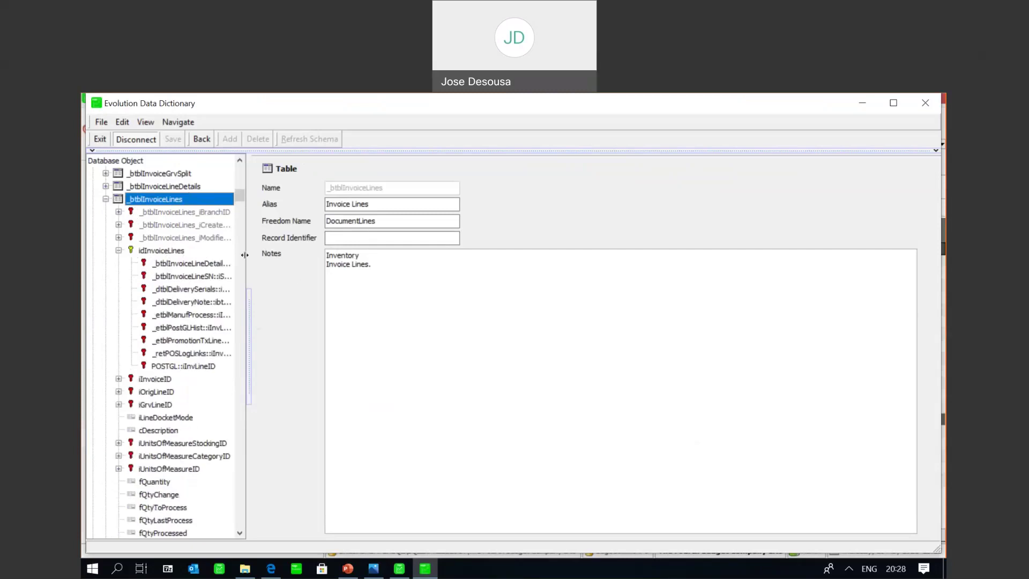
pyautogui.moveTo(244, 261); pyautogui.dragTo(272, 261)
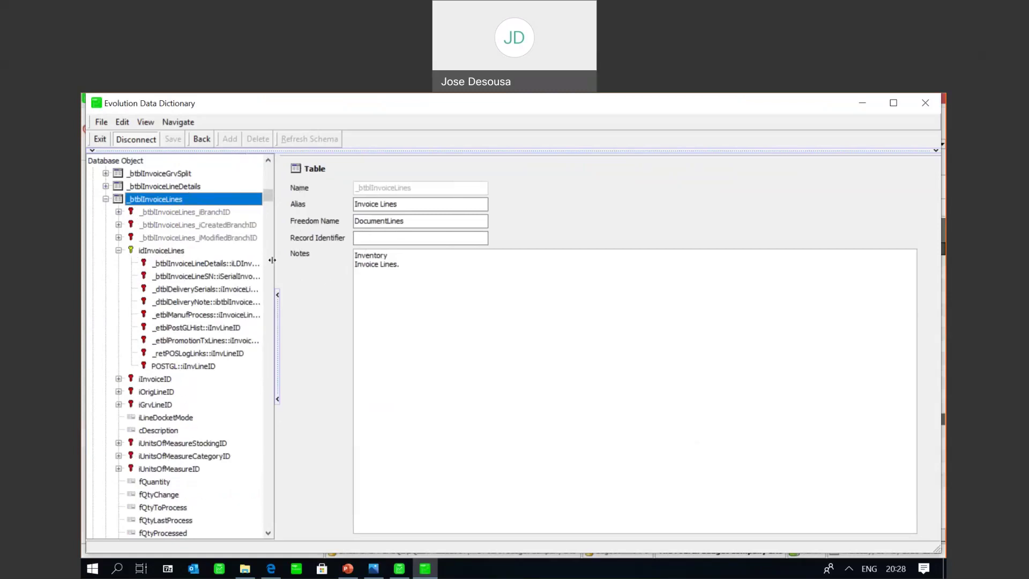
pyautogui.click(234, 278)
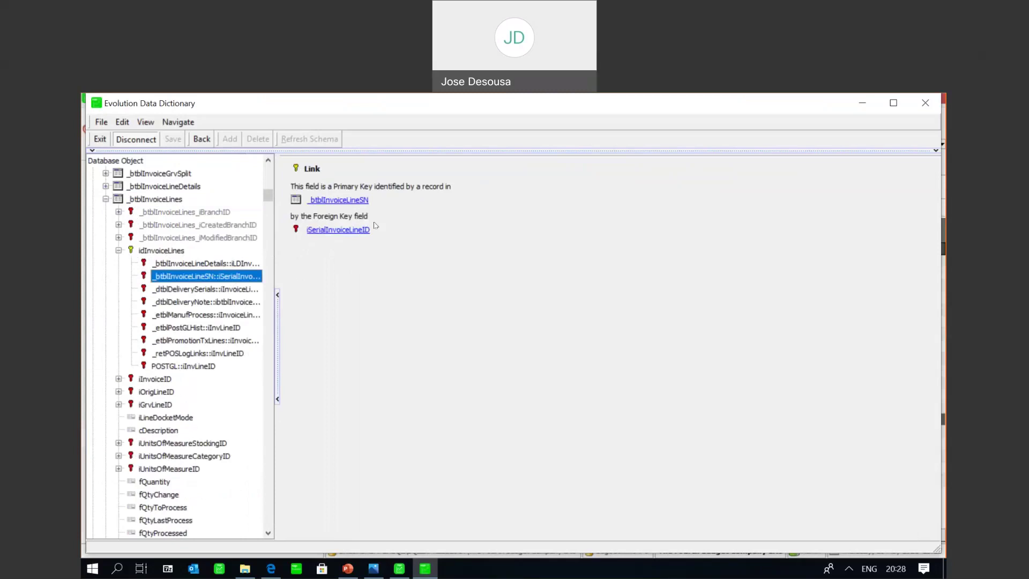
pyautogui.click(119, 251)
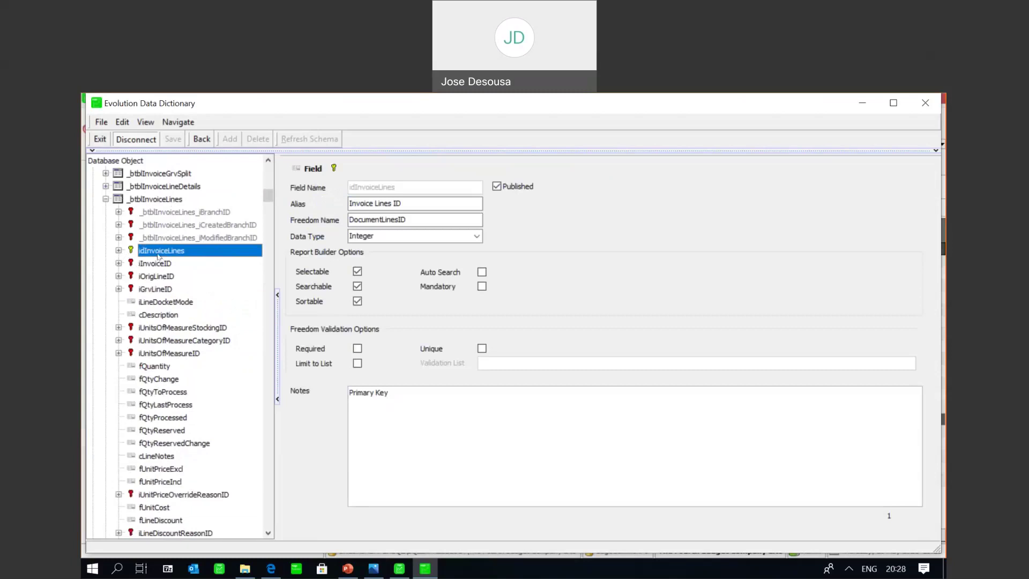
# Examine the iInvoiceID foreign key's link to InvNum::AutoIndex and check it against the customer transactions in Sage 200 Evolution
pyautogui.click(120, 264)
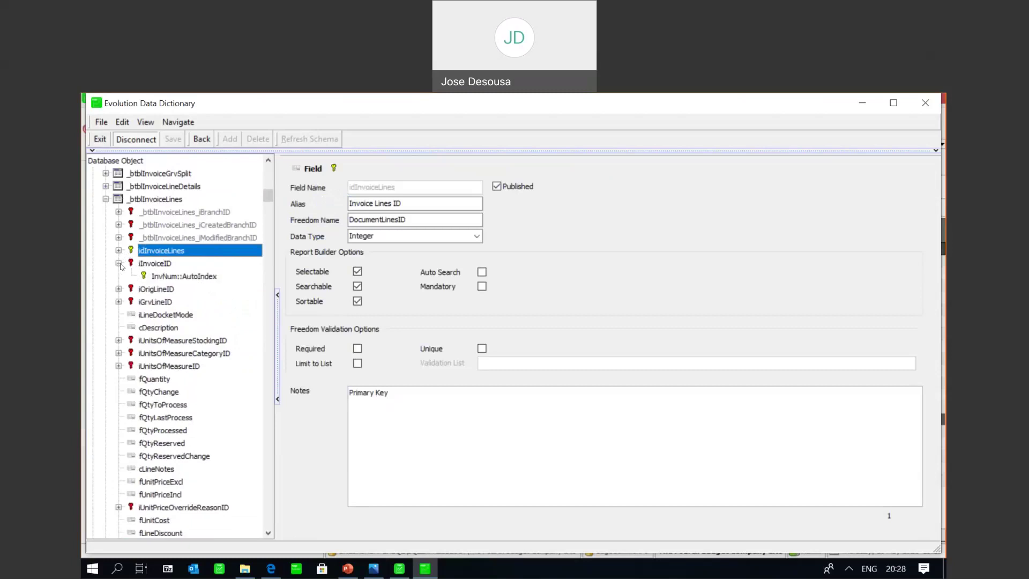
pyautogui.click(159, 278)
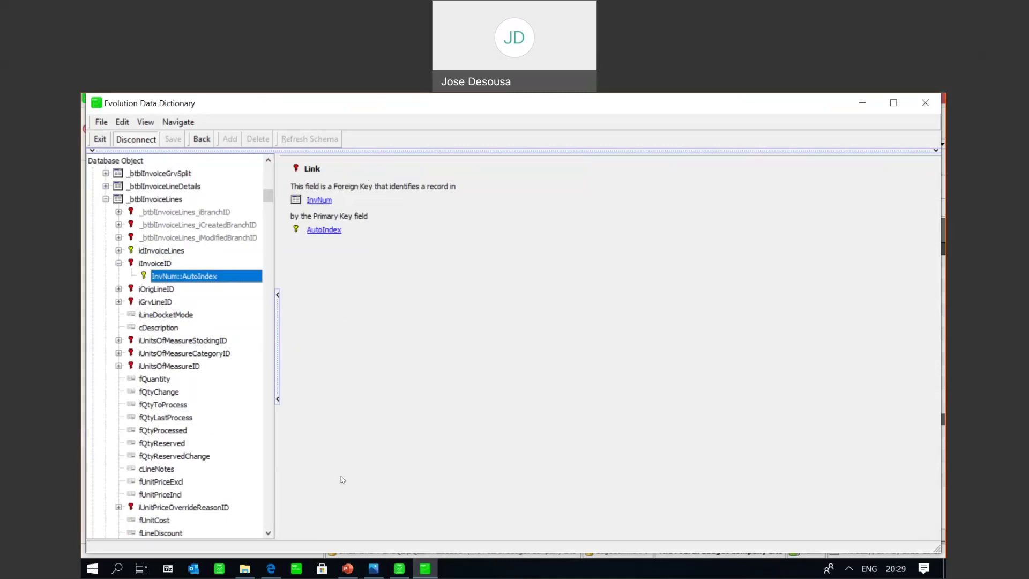
pyautogui.click(425, 572)
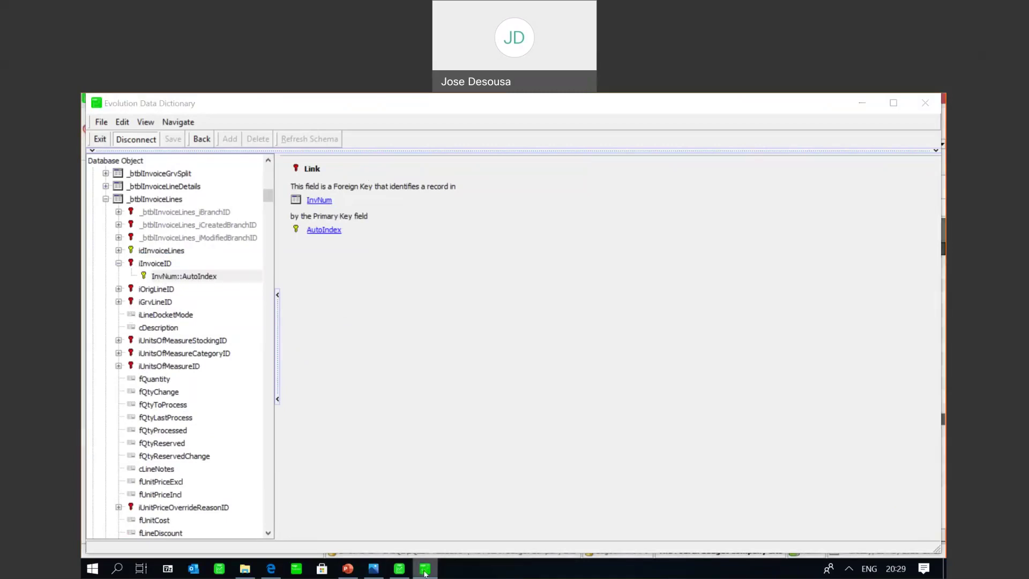
pyautogui.click(400, 570)
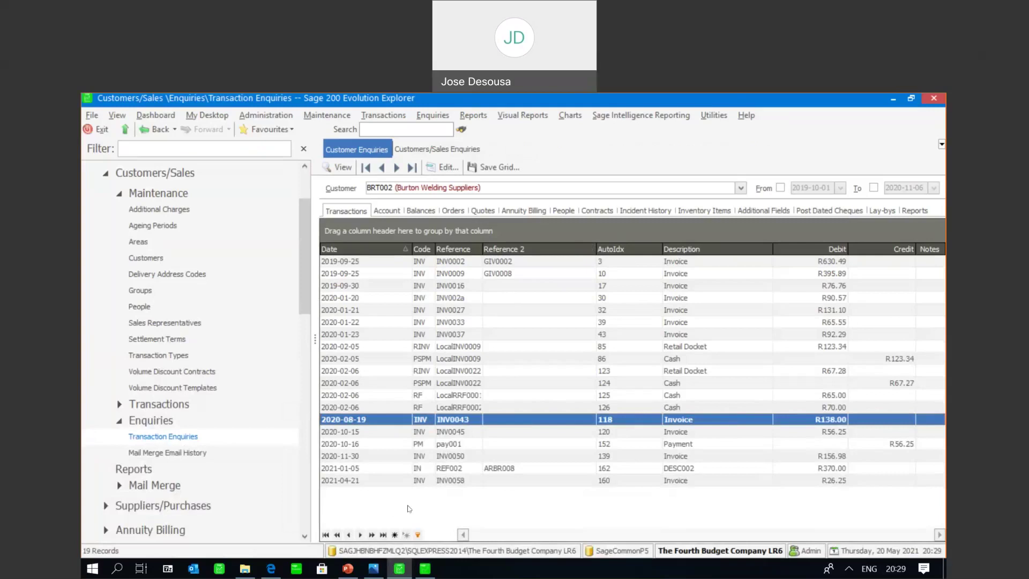
# Return to Evolution Data Dictionary and collapse the _btblInvoiceLines and CLIENT tables
pyautogui.click(400, 569)
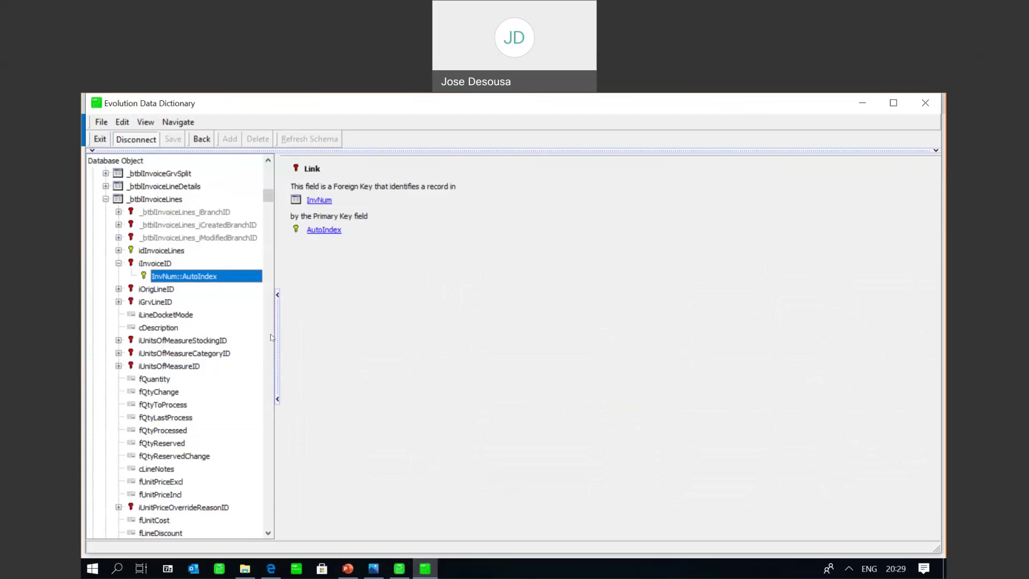
pyautogui.moveTo(268, 533); pyautogui.dragTo(268, 533)
pyautogui.moveTo(270, 200); pyautogui.dragTo(270, 192)
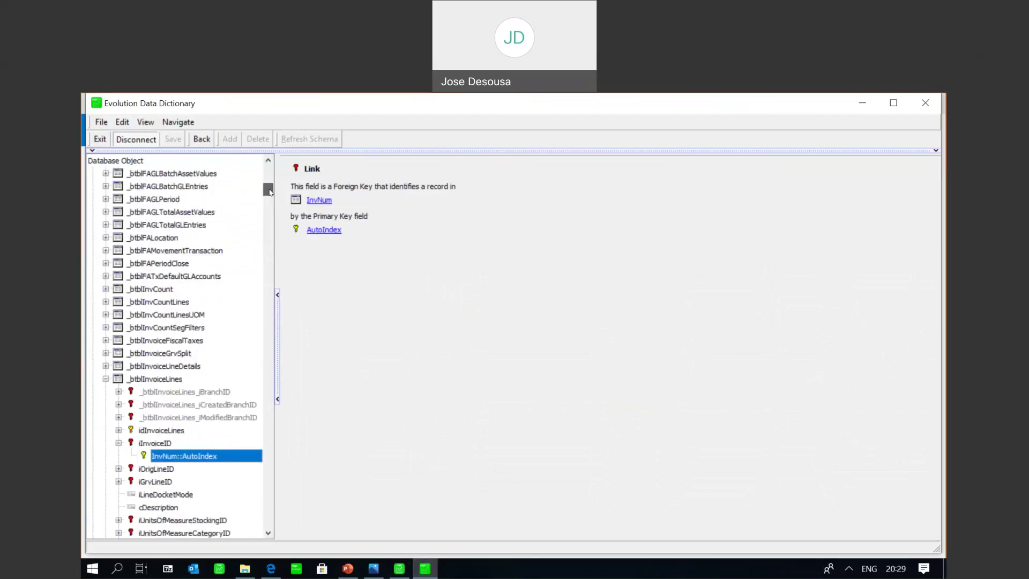
pyautogui.click(106, 379)
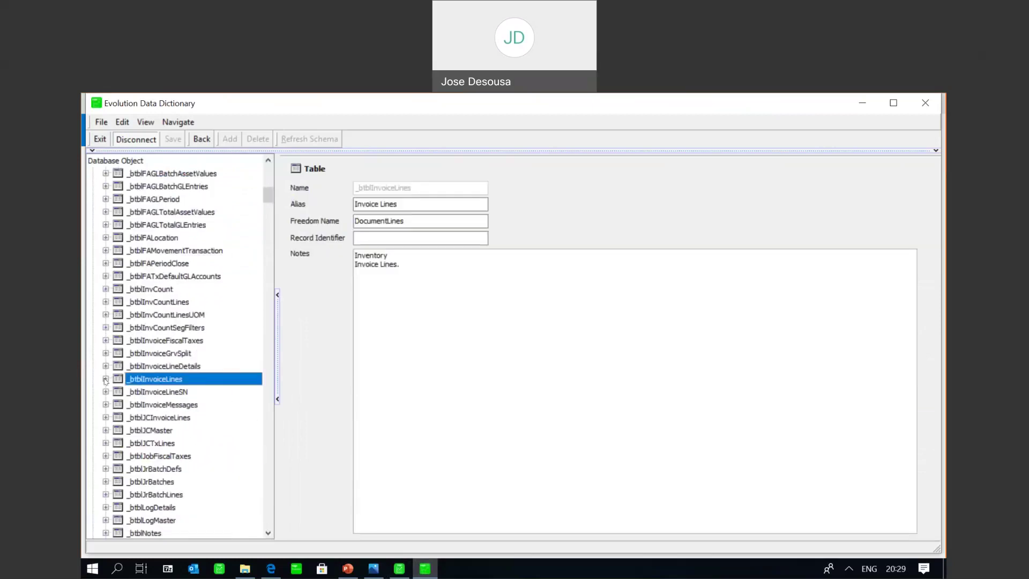
pyautogui.moveTo(268, 196); pyautogui.dragTo(258, 392)
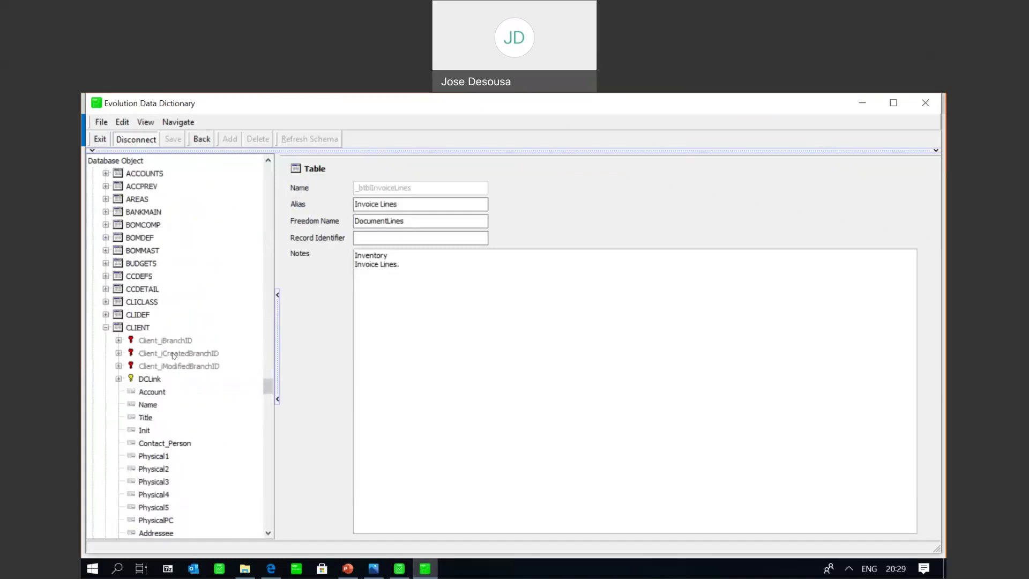
pyautogui.click(106, 328)
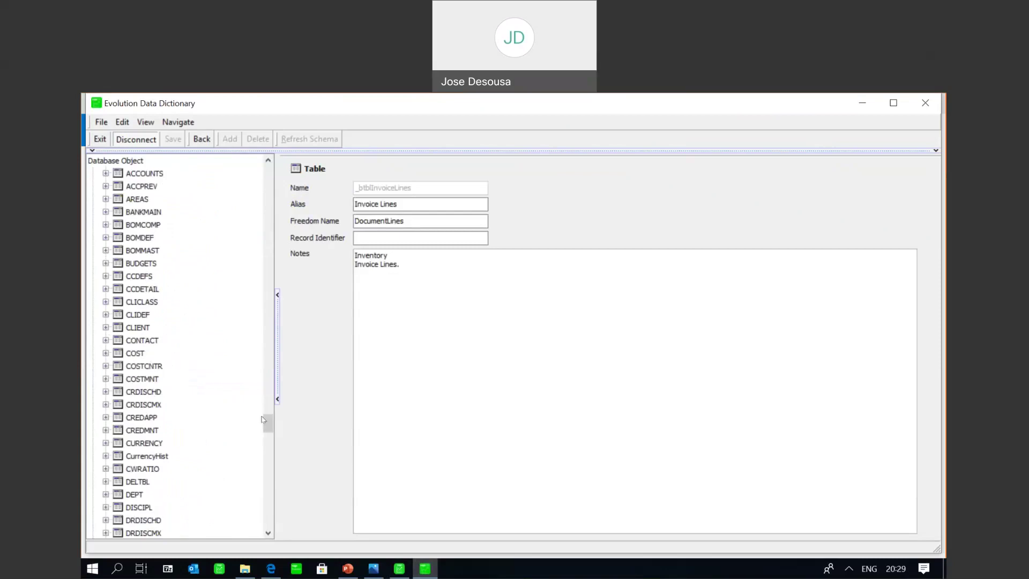
# Expand the InvNum table and read the notes of its DocType, DocState and DocFlag fields
pyautogui.moveTo(268, 534); pyautogui.dragTo(268, 535)
pyautogui.click(148, 393)
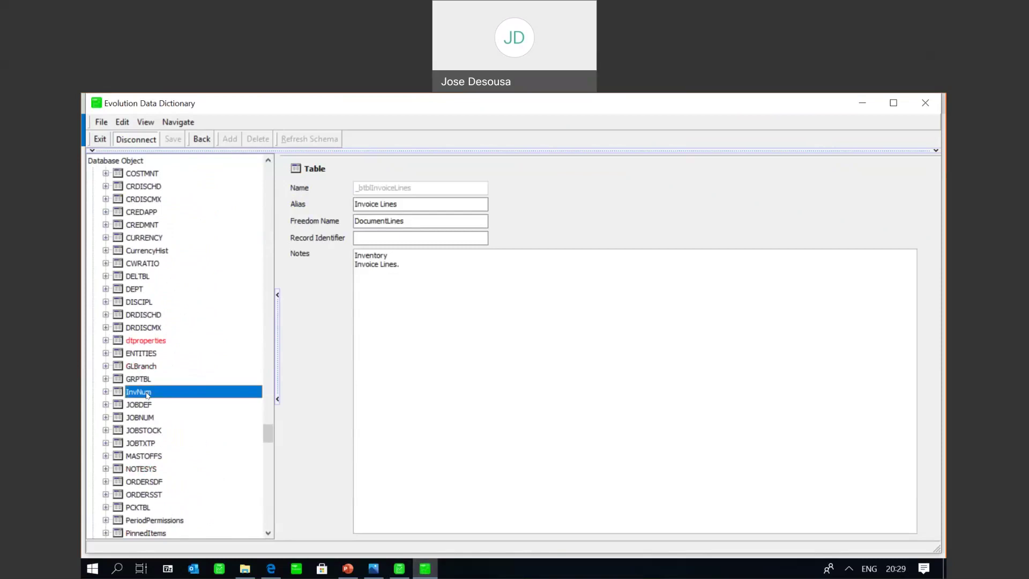
pyautogui.doubleClick(147, 393)
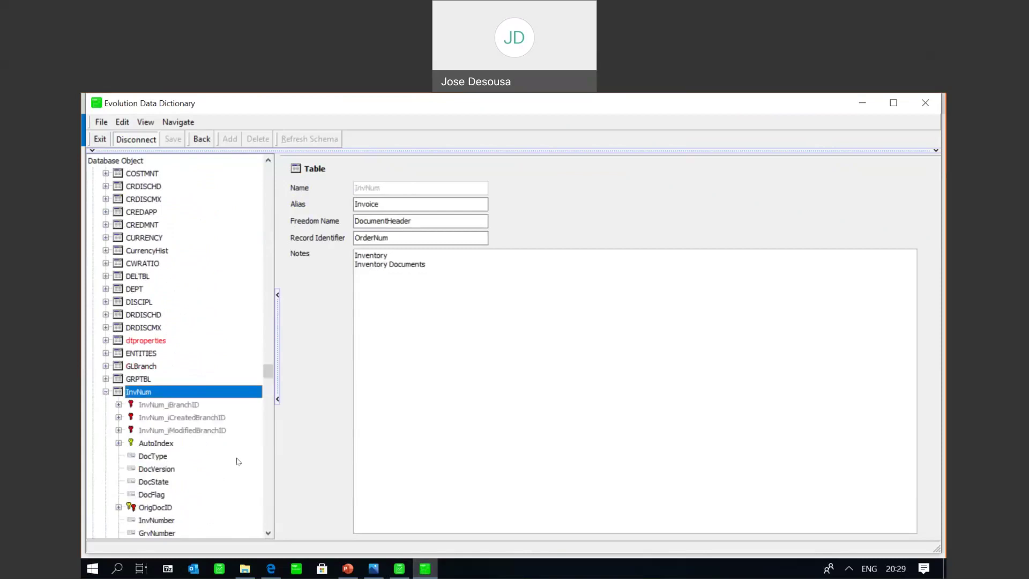
pyautogui.moveTo(268, 535); pyautogui.dragTo(268, 534)
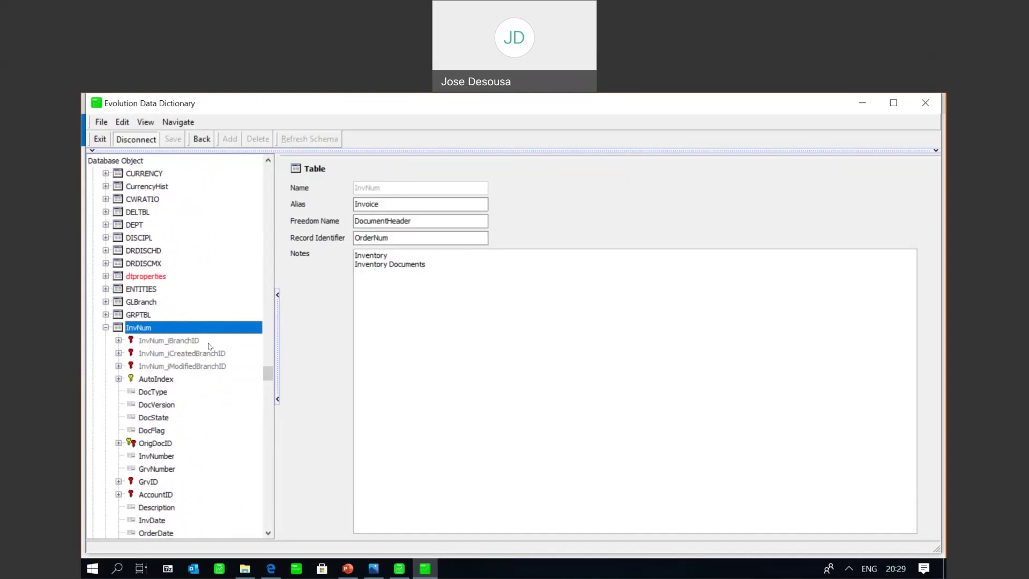
pyautogui.click(154, 392)
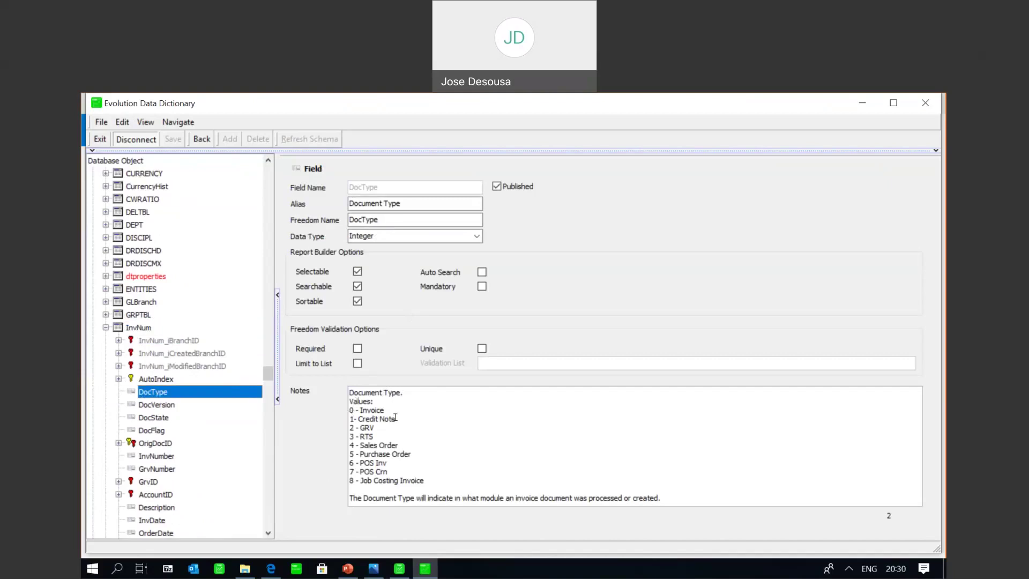
pyautogui.click(160, 418)
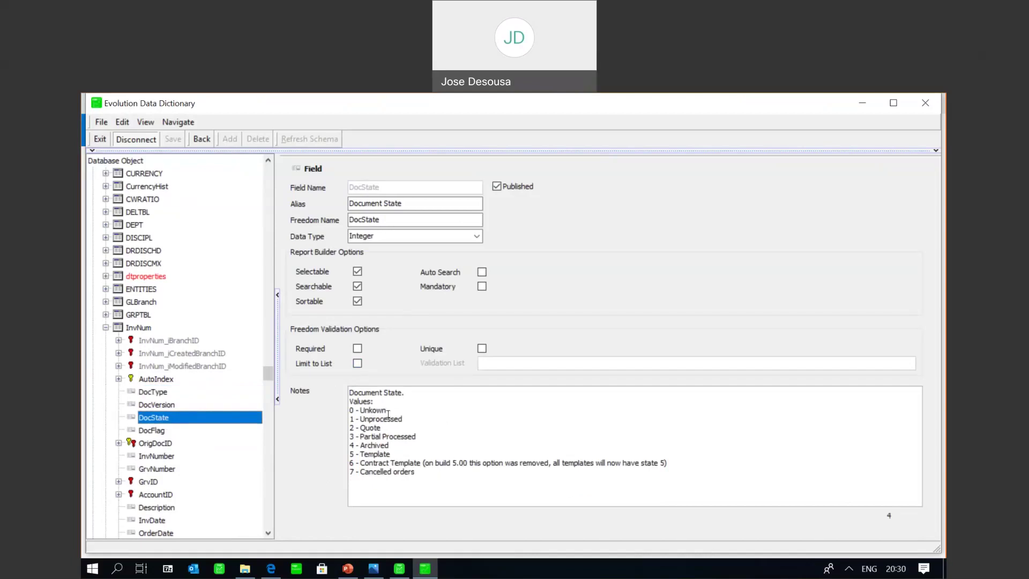
pyautogui.click(162, 432)
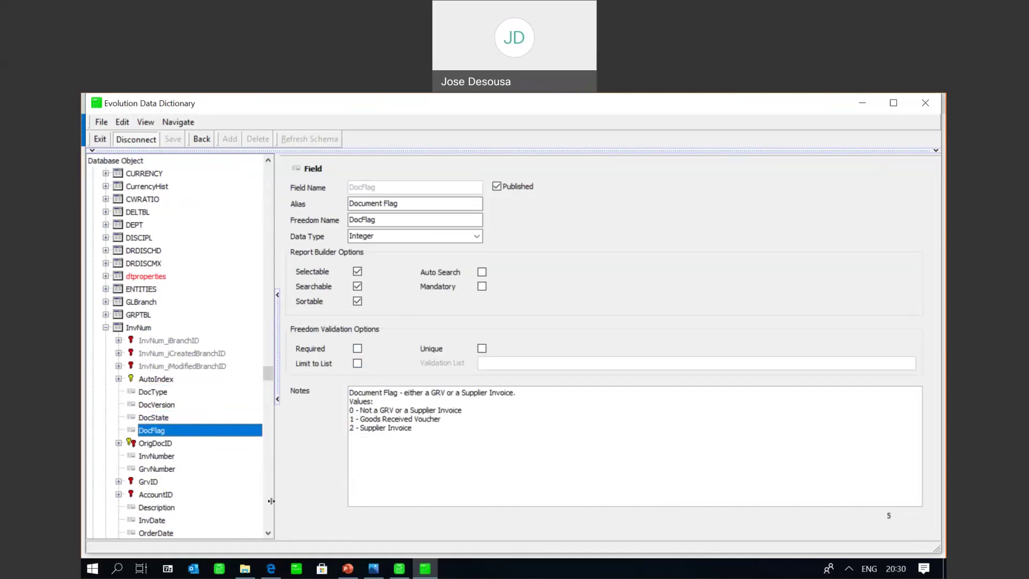
# Collapse the InvNum table and read the table notes of _btblInvCount
pyautogui.scroll(-2, 273, 504)
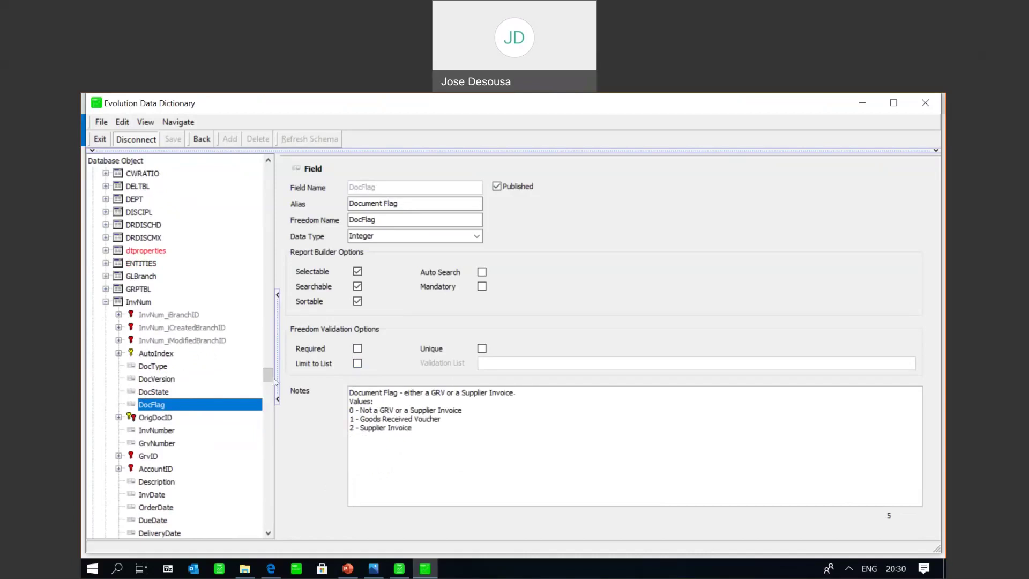
pyautogui.click(106, 302)
pyautogui.moveTo(268, 440); pyautogui.dragTo(271, 419)
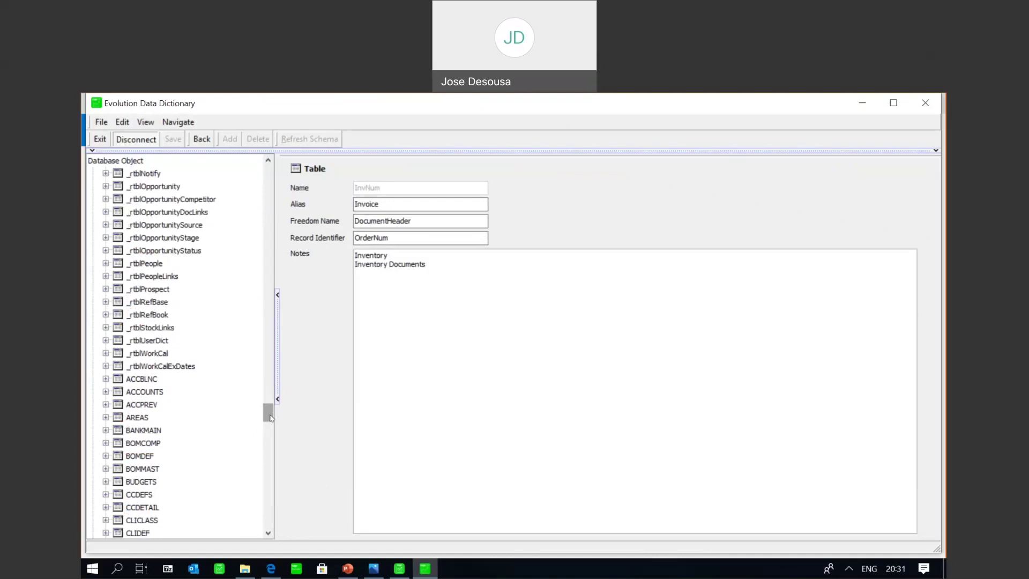
pyautogui.moveTo(270, 417); pyautogui.dragTo(267, 211)
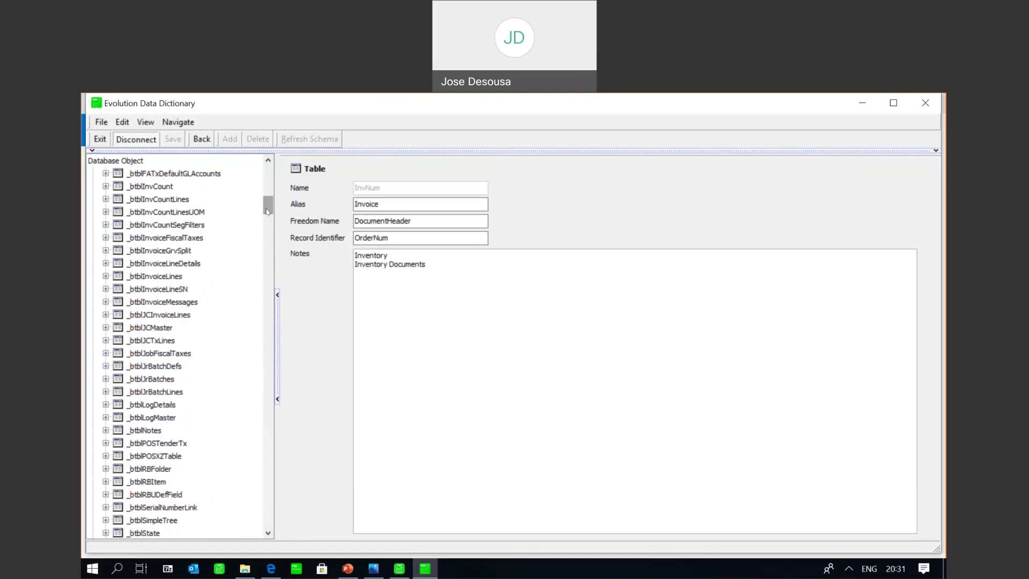
pyautogui.click(169, 185)
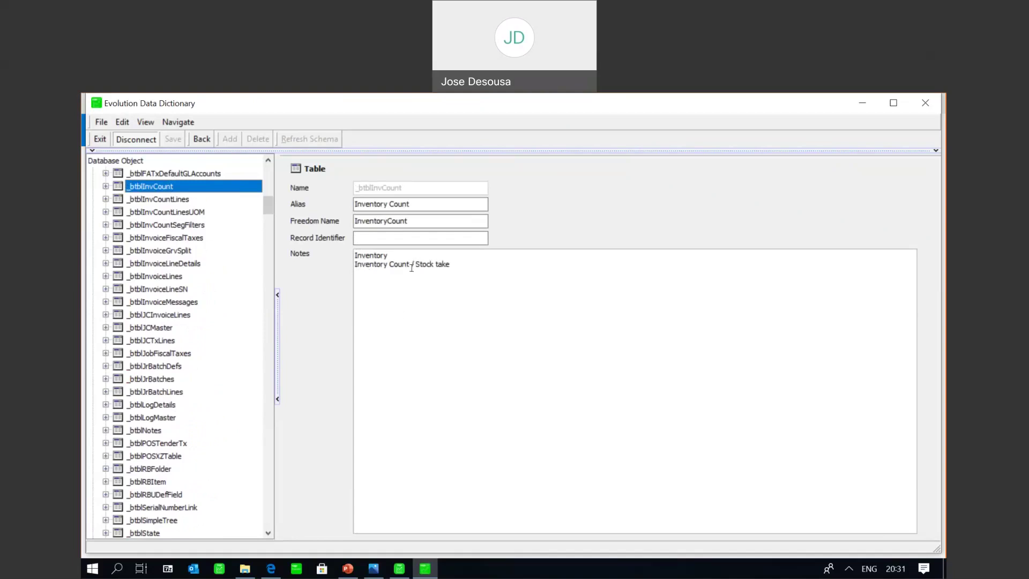
# Switch to Sage 200 Evolution and open Inventory Count from the Inventory transactions
pyautogui.click(399, 569)
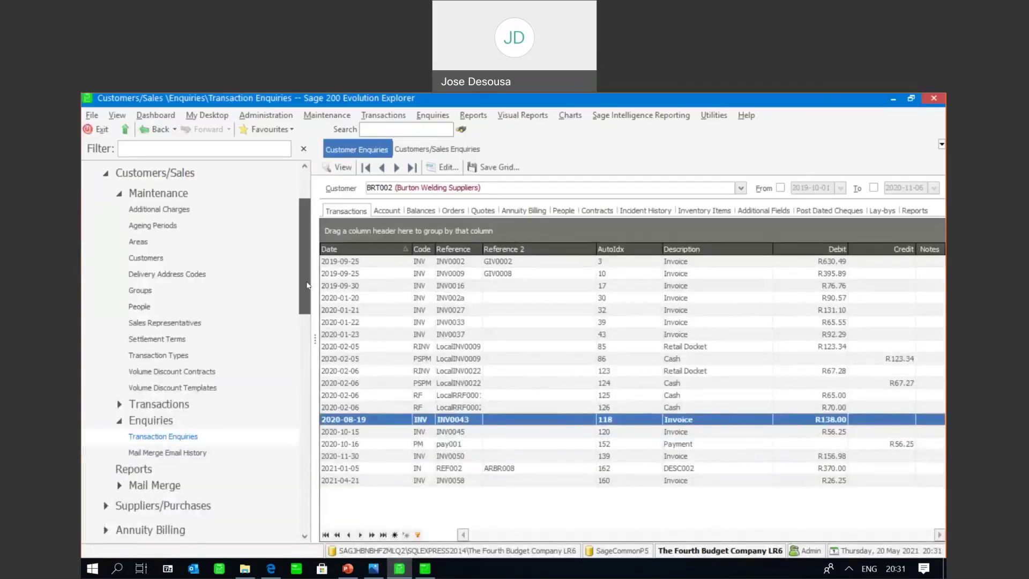
pyautogui.moveTo(307, 284); pyautogui.dragTo(315, 342)
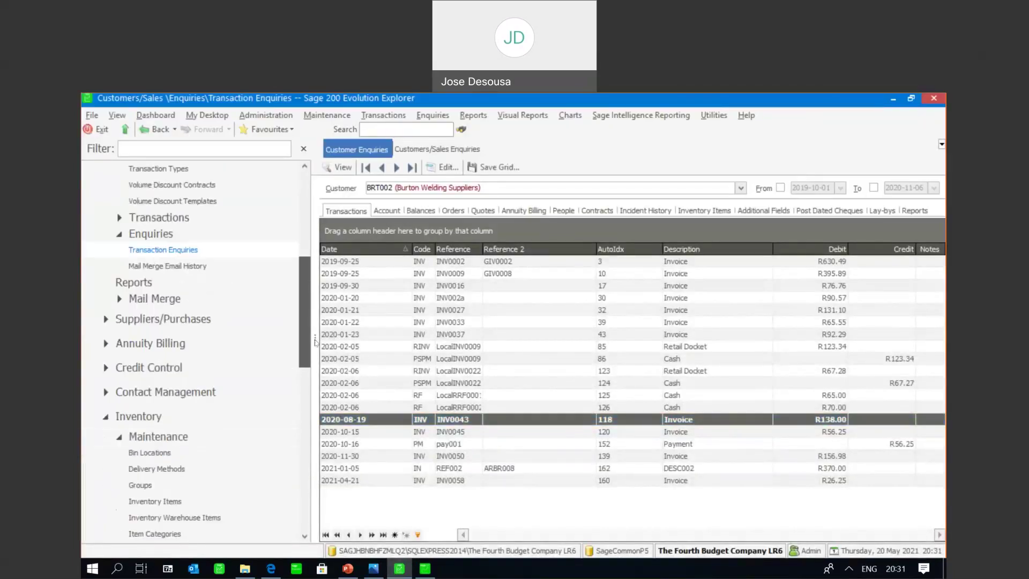
pyautogui.scroll(-5, 214, 375)
pyautogui.click(194, 461)
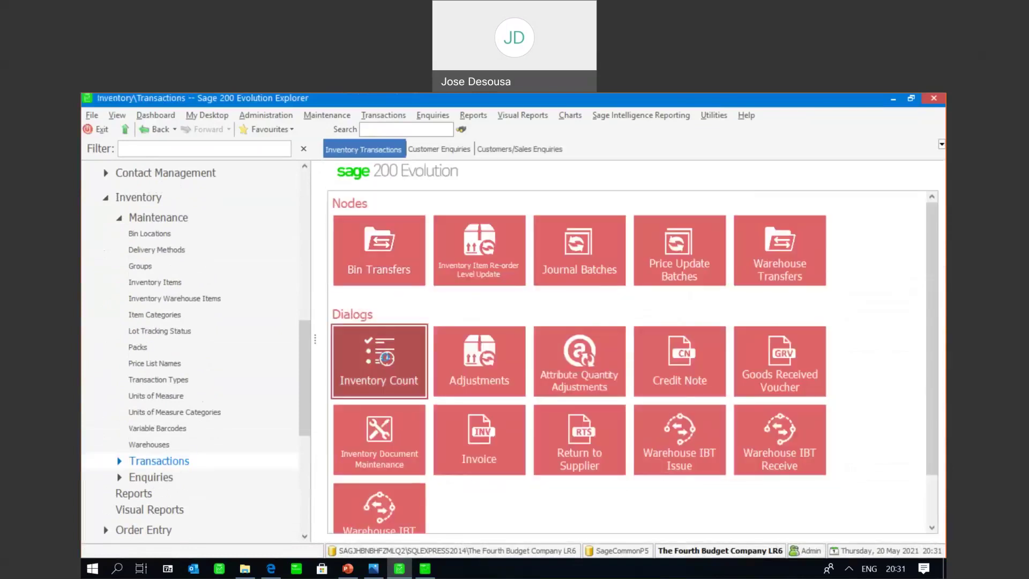
pyautogui.click(379, 362)
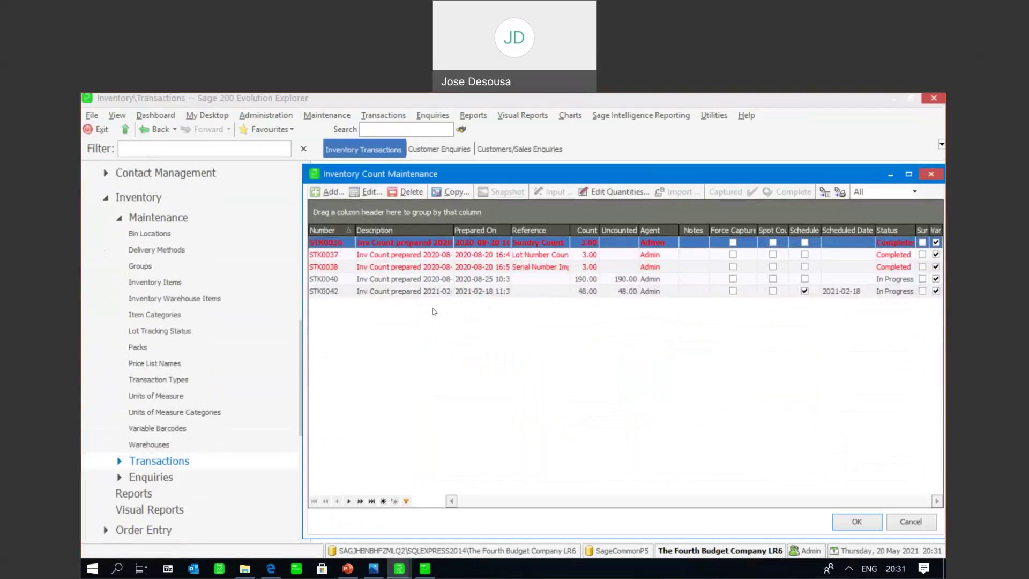
# Add the ID column between Number and Description in the Inventory Count Maintenance grid and widen it
pyautogui.rightClick(412, 323)
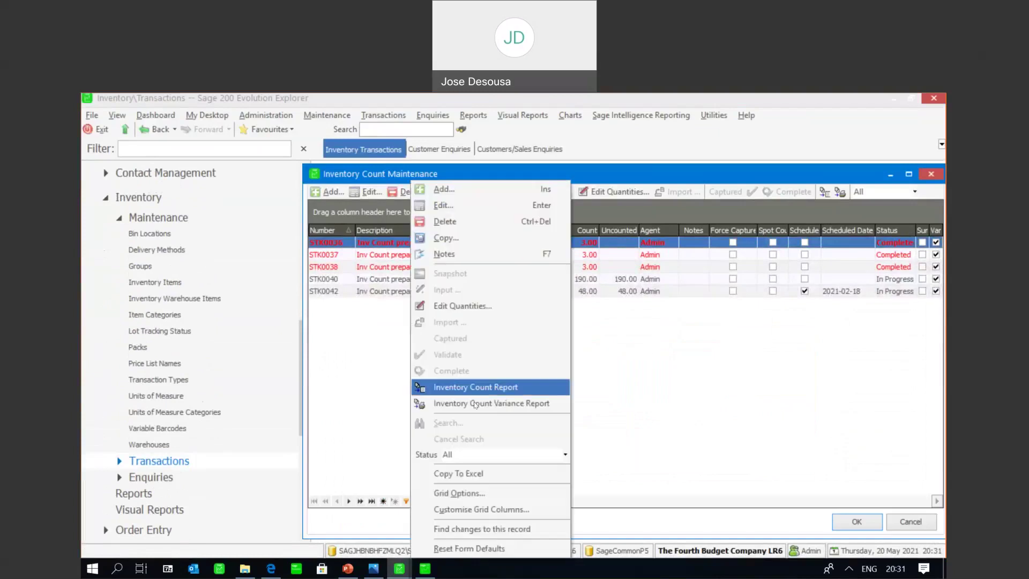
pyautogui.click(488, 508)
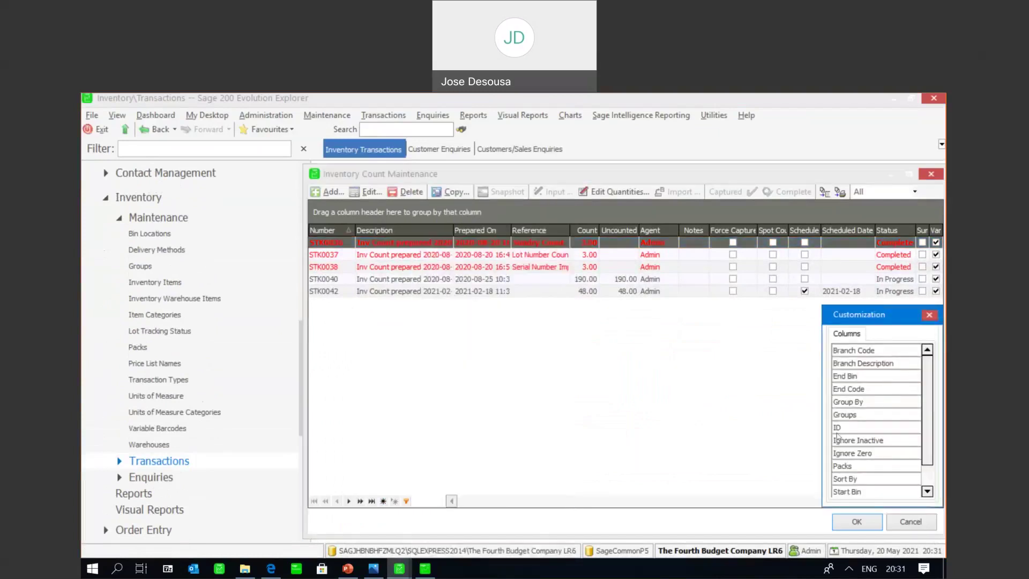
pyautogui.moveTo(839, 432); pyautogui.dragTo(354, 230)
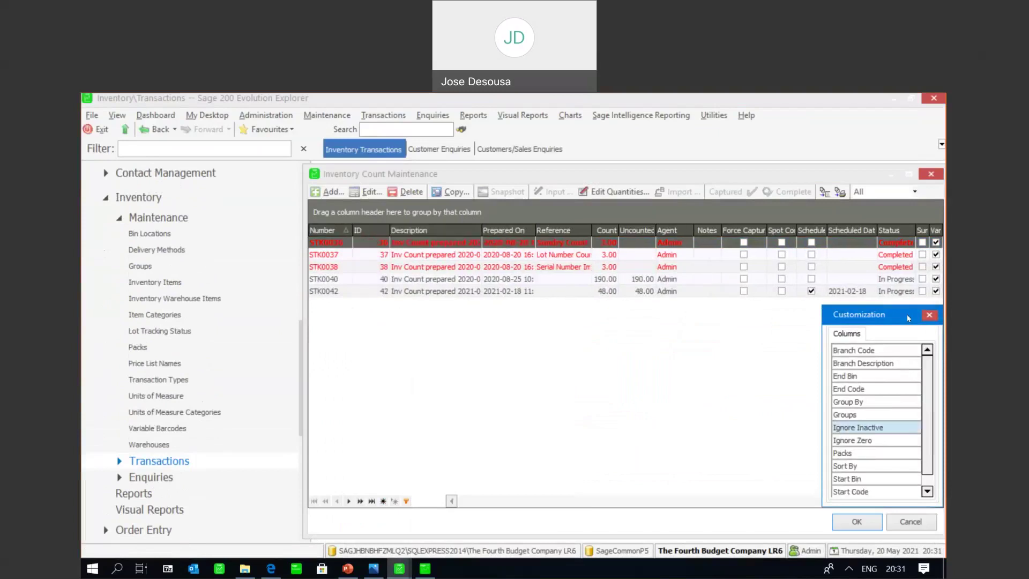
pyautogui.click(930, 316)
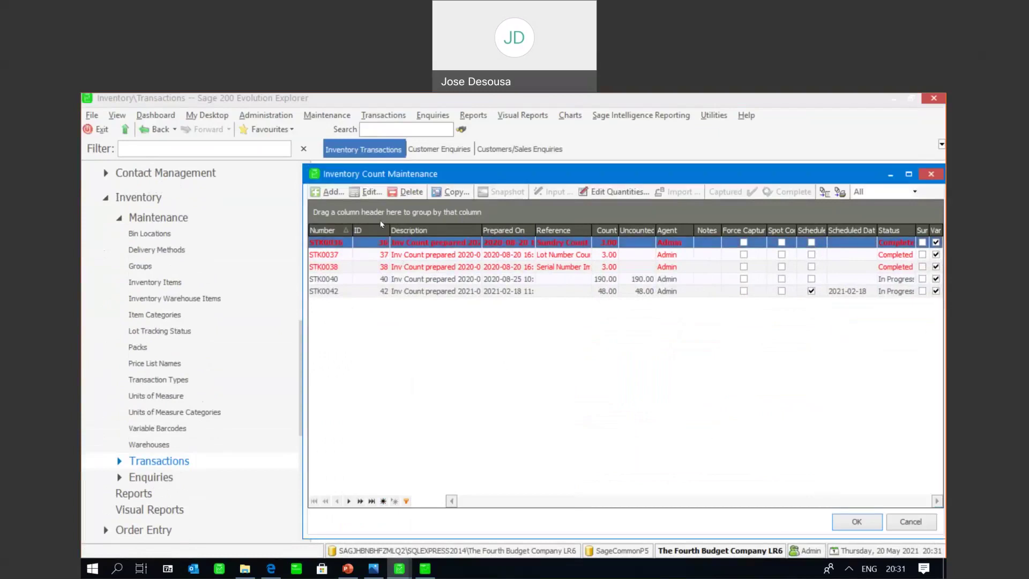
pyautogui.moveTo(389, 224); pyautogui.dragTo(406, 225)
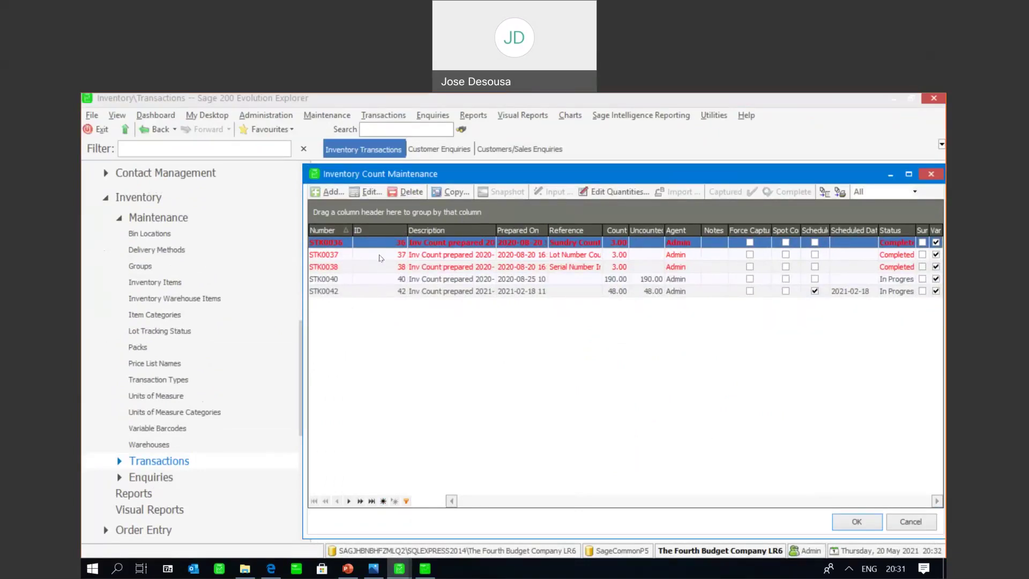
# Switch back to Evolution Data Dictionary, expand _btblInvCount and examine its idInvCount primary key
pyautogui.click(423, 569)
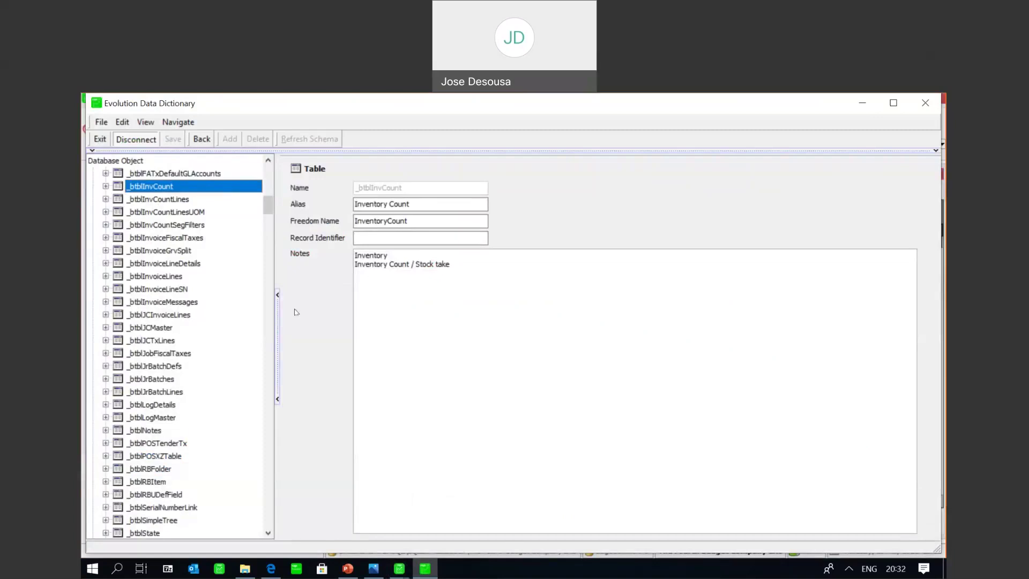
pyautogui.click(105, 187)
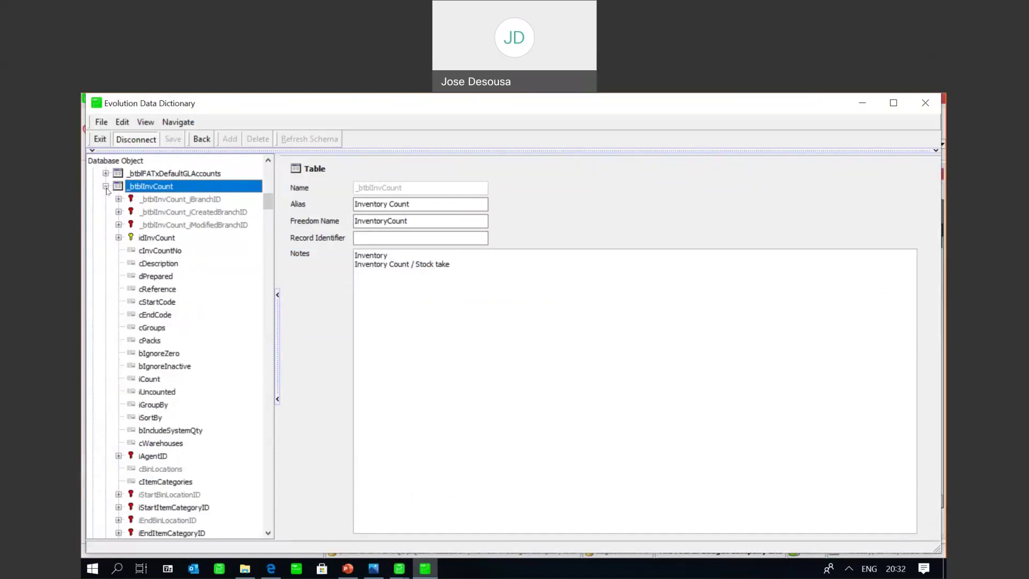
pyautogui.click(144, 240)
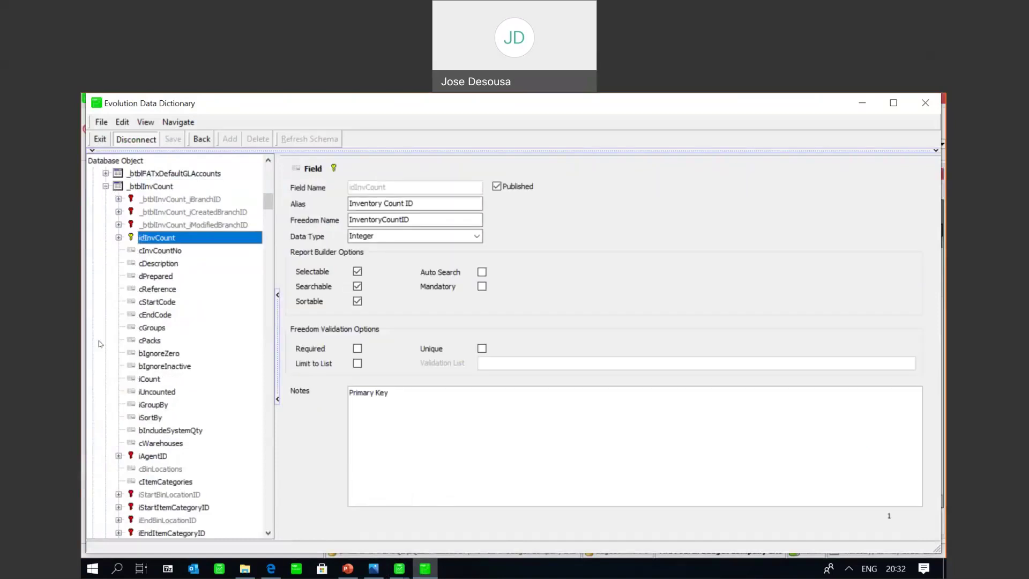
# Compare idInvCount with the ID column in Sage 200 Evolution's Inventory Count Maintenance window, then minimise that window
pyautogui.click(399, 570)
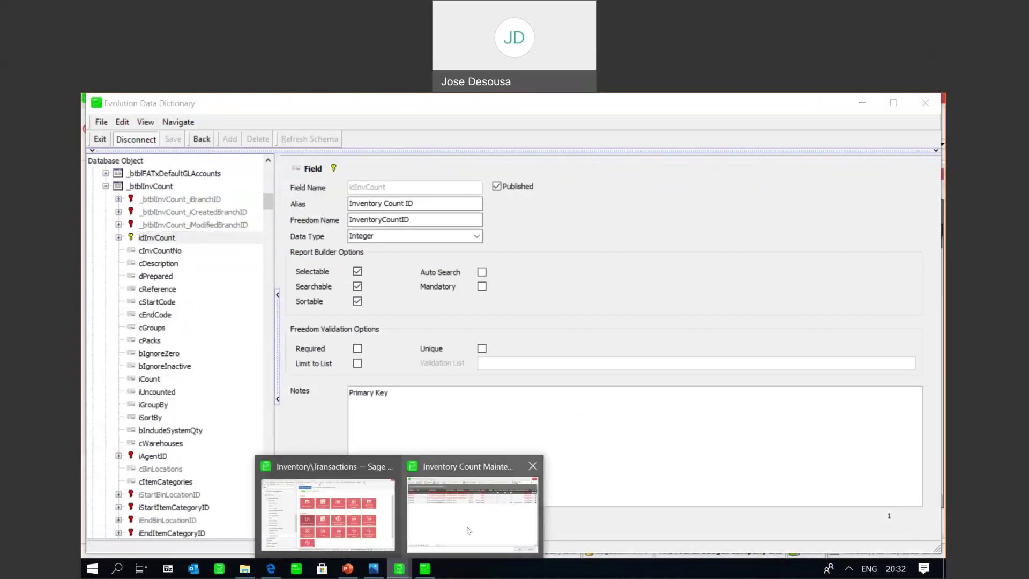
pyautogui.click(468, 531)
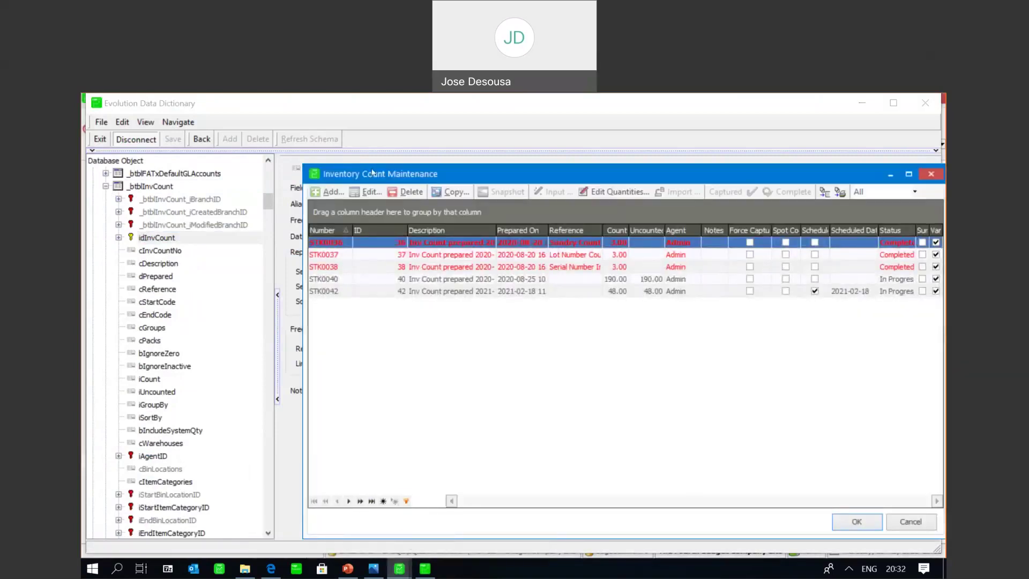
pyautogui.moveTo(373, 173); pyautogui.dragTo(323, 169)
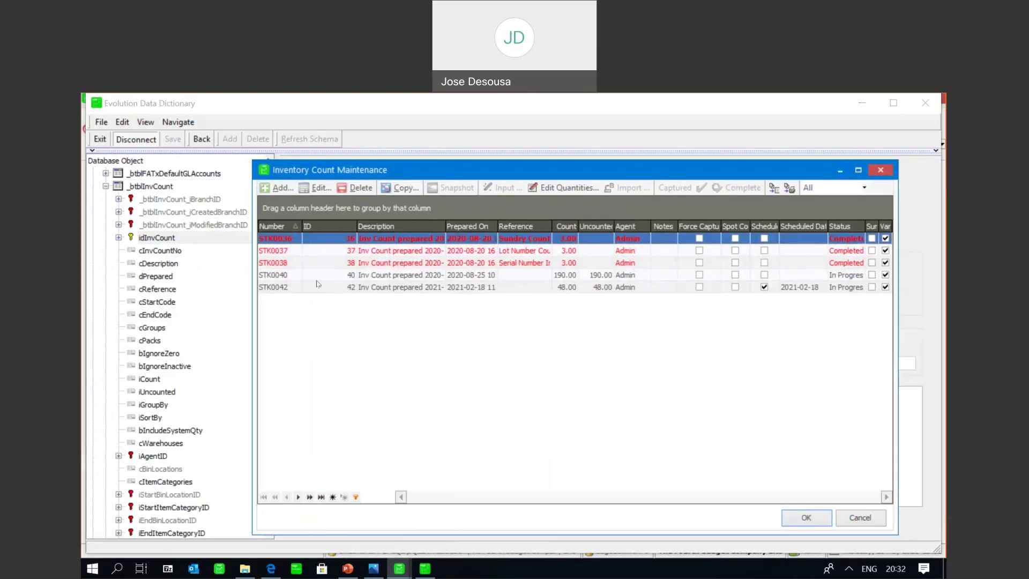
pyautogui.click(840, 170)
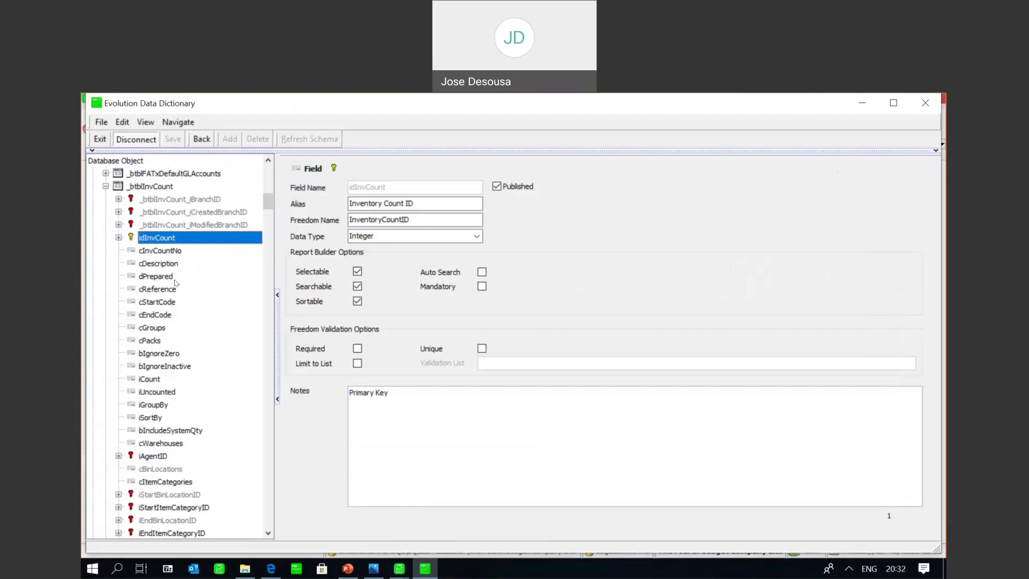
# Read the notes of the iAgentID foreign key, look through the remaining _btblInvCount fields and collapse the table
pyautogui.click(268, 533)
pyautogui.click(268, 533)
pyautogui.click(268, 533)
pyautogui.click(268, 534)
pyautogui.click(268, 533)
pyautogui.click(268, 533)
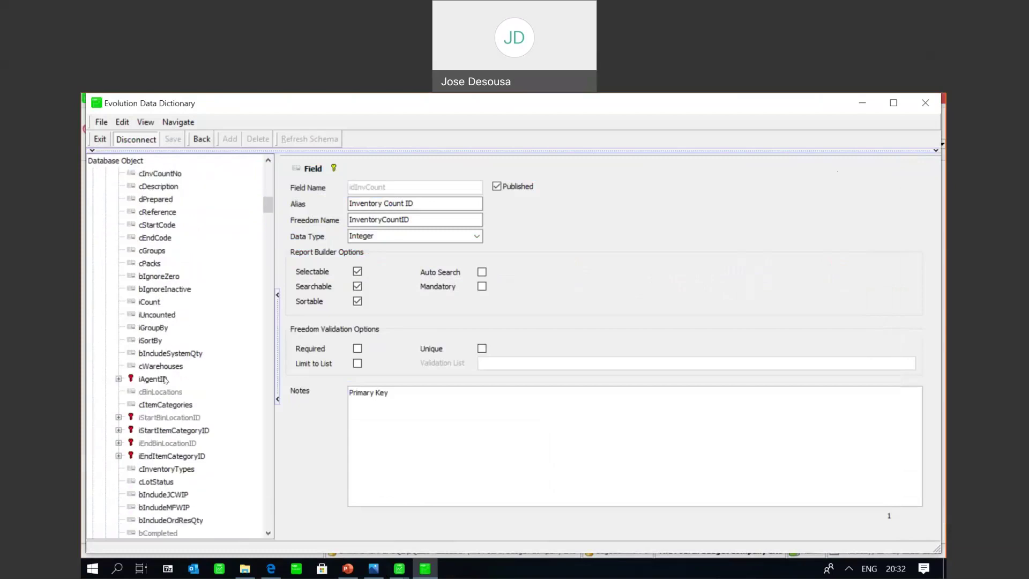
pyautogui.click(153, 379)
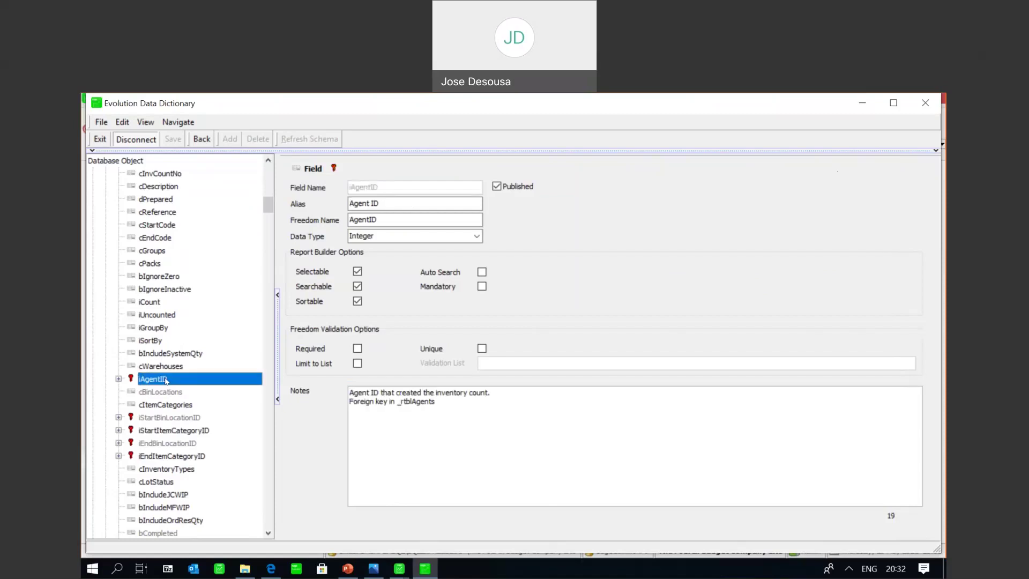
pyautogui.click(269, 534)
pyautogui.click(268, 533)
pyautogui.click(269, 534)
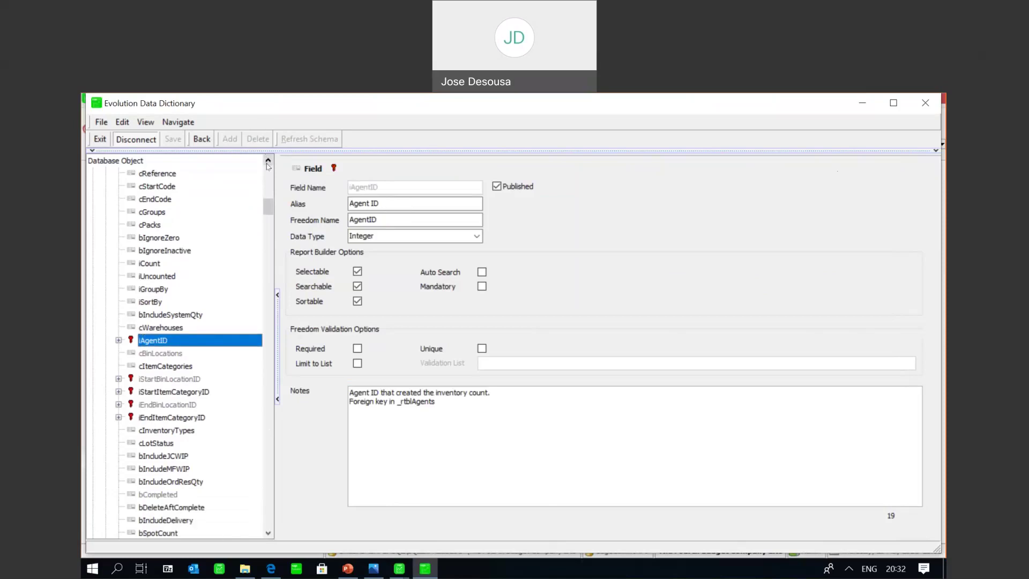
pyautogui.scroll(4, 268, 166)
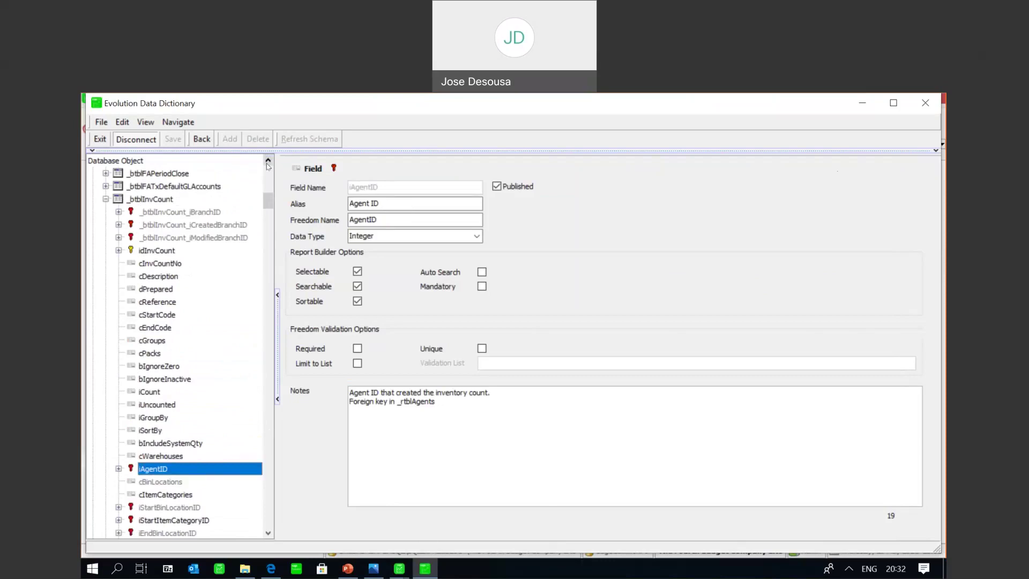
pyautogui.click(107, 200)
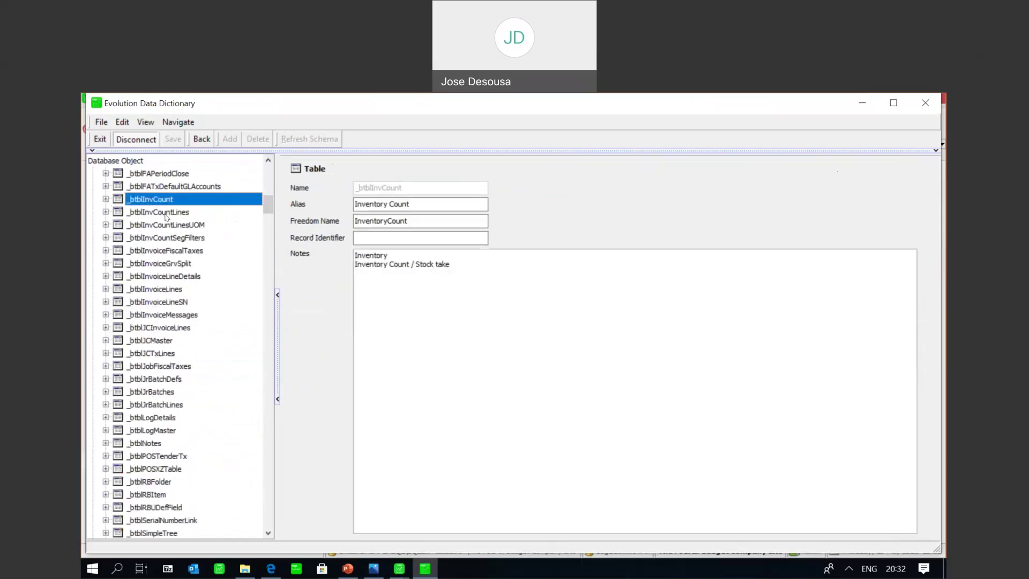
# Read the _btblInvCountLines notes, examine its iInvCountID foreign key and linked field, and collapse the table
pyautogui.click(166, 213)
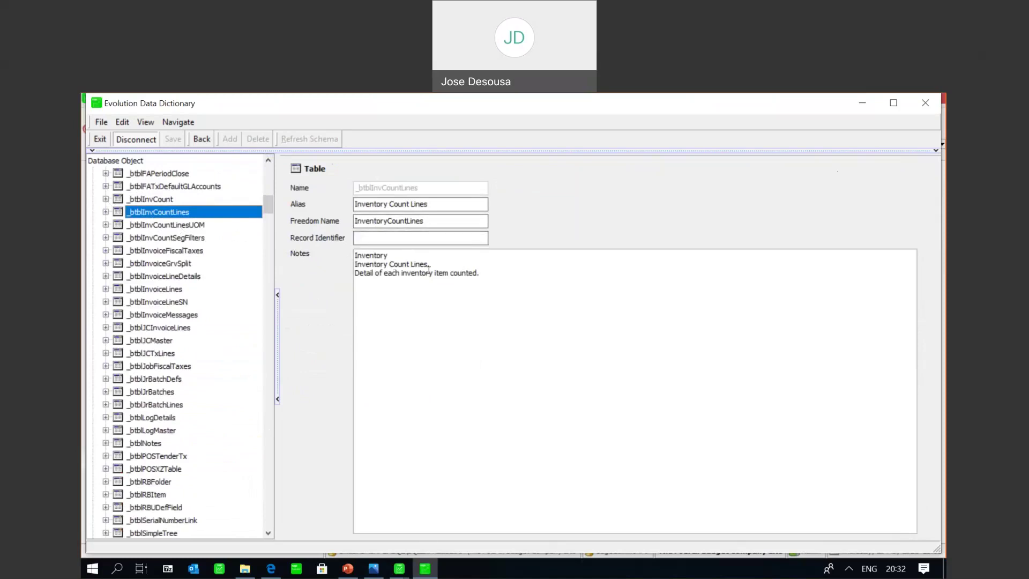
pyautogui.click(106, 211)
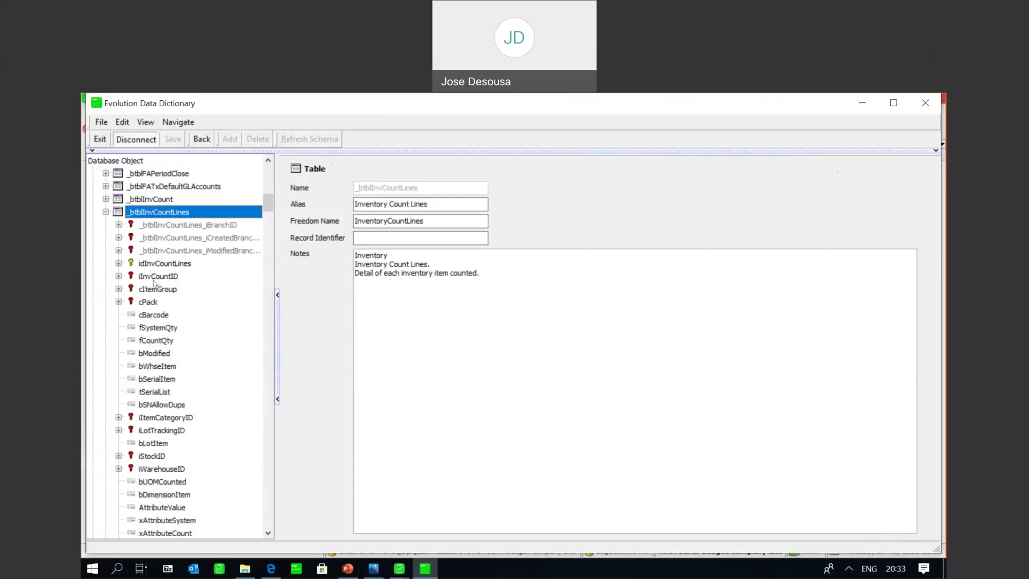
pyautogui.click(155, 277)
pyautogui.doubleClick(155, 278)
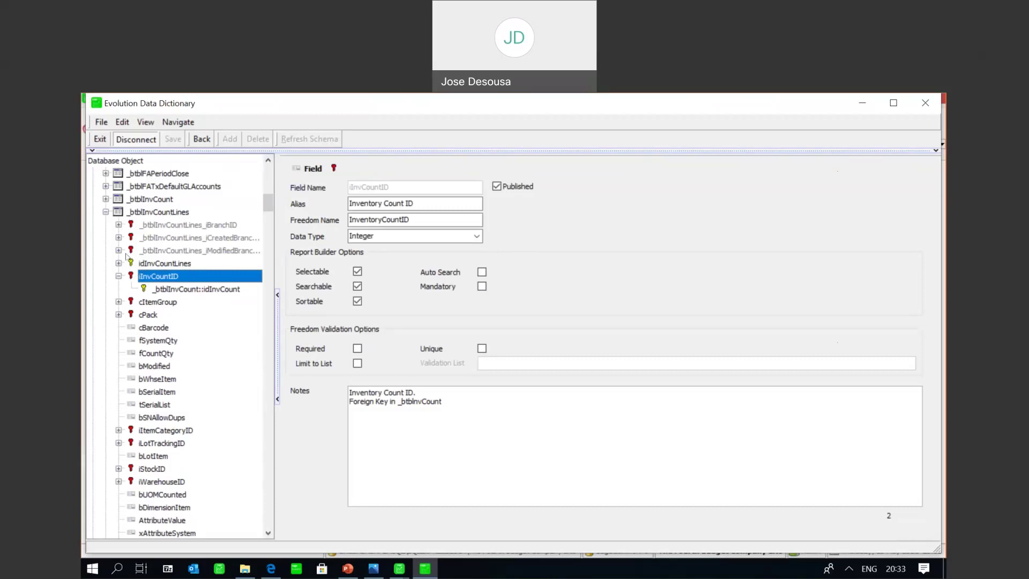
pyautogui.click(106, 212)
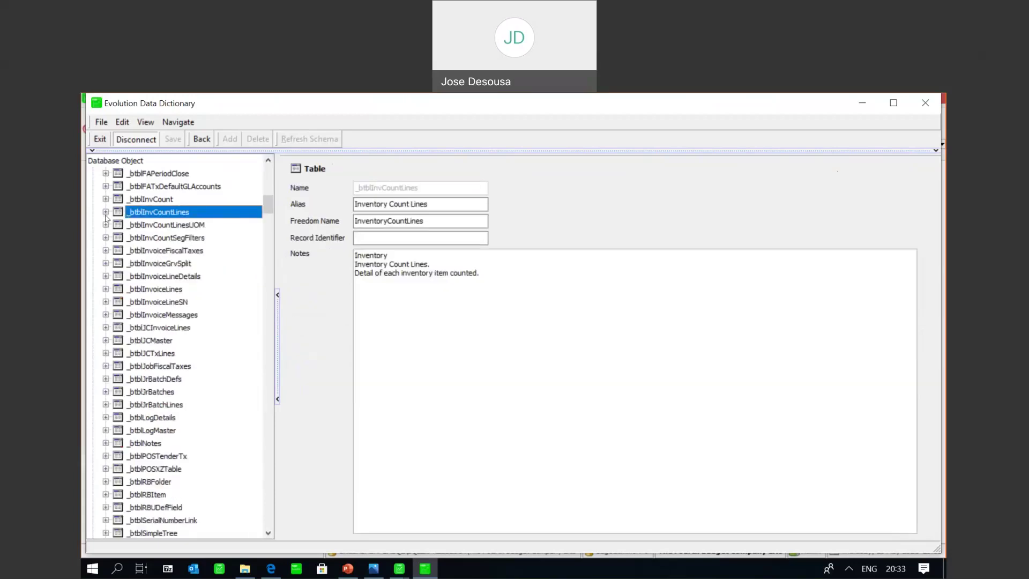
# Expand the Views group at the end of the object tree and list the fields of the _bvCCCustomer view
pyautogui.click(272, 163)
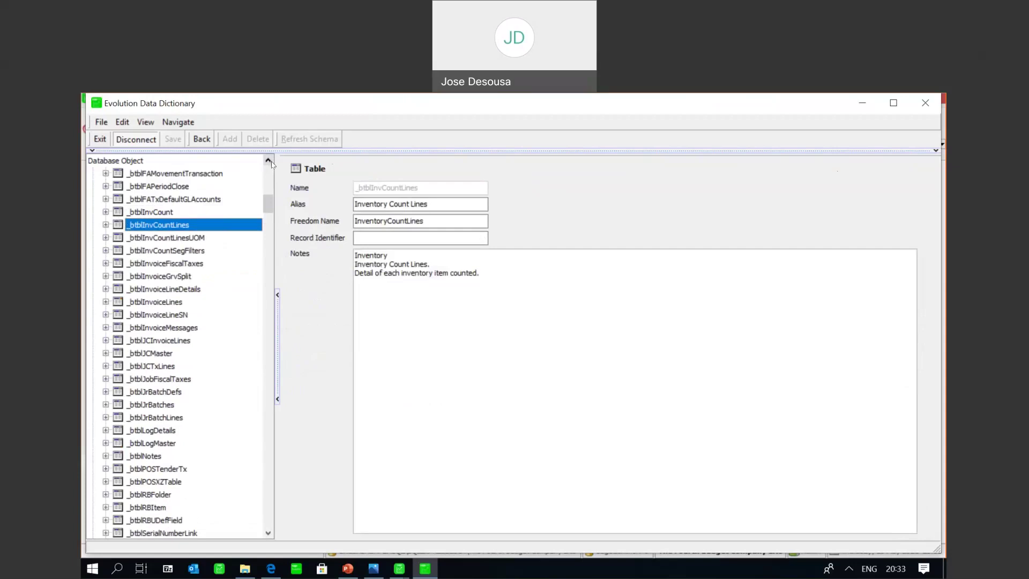
pyautogui.moveTo(272, 200); pyautogui.dragTo(273, 204)
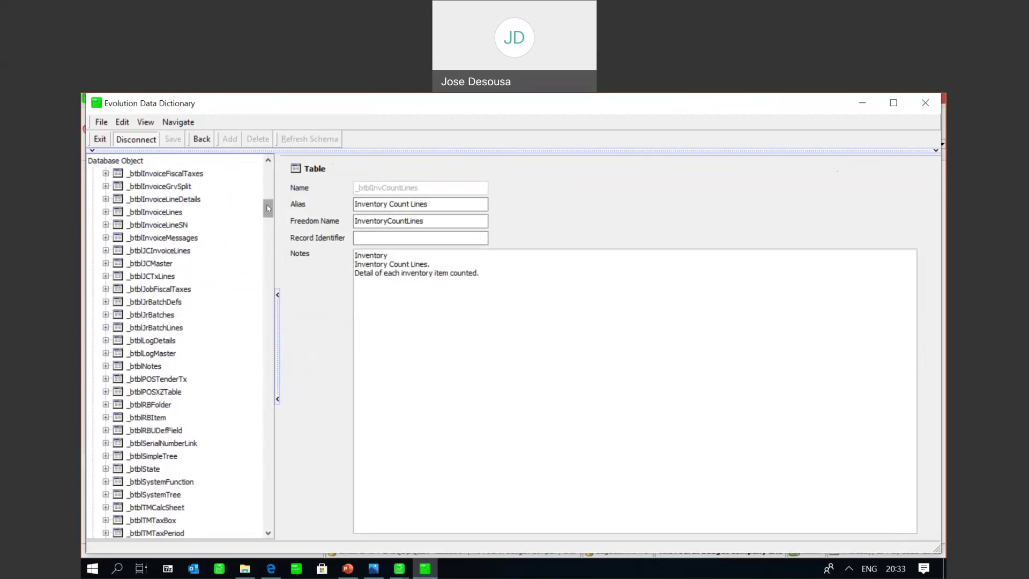
pyautogui.moveTo(271, 210); pyautogui.dragTo(270, 530)
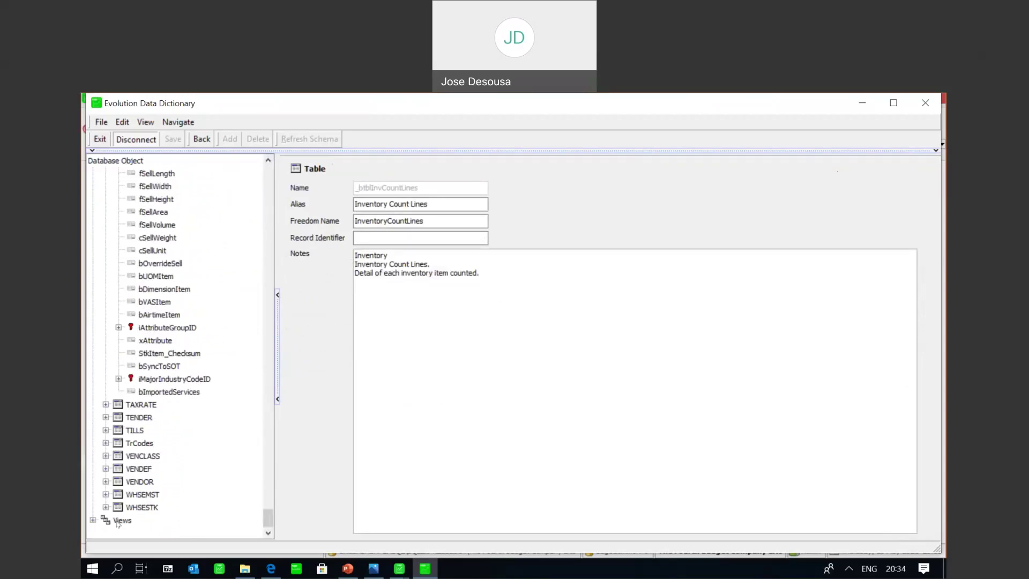
pyautogui.click(93, 521)
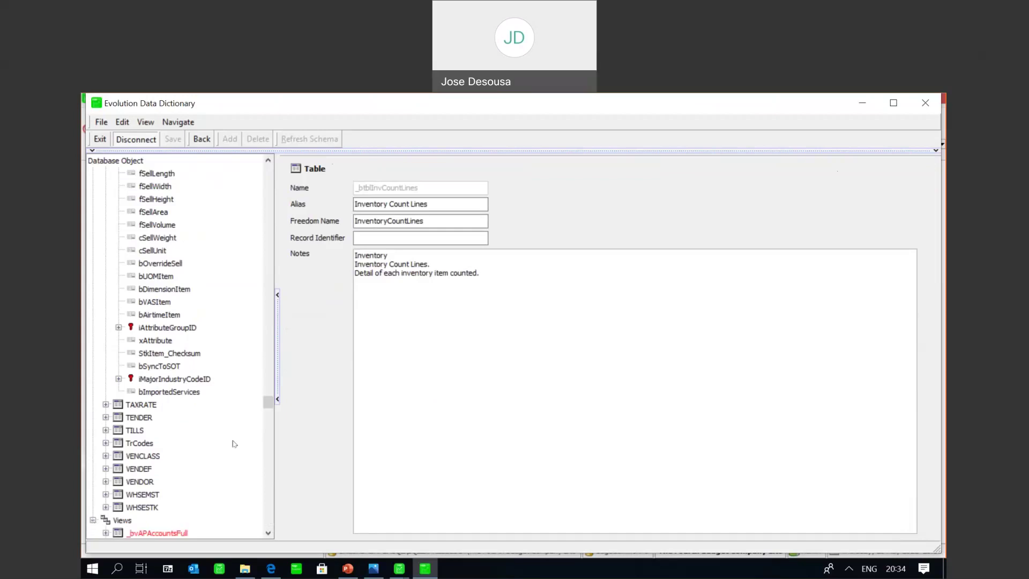
pyautogui.moveTo(269, 534); pyautogui.dragTo(268, 533)
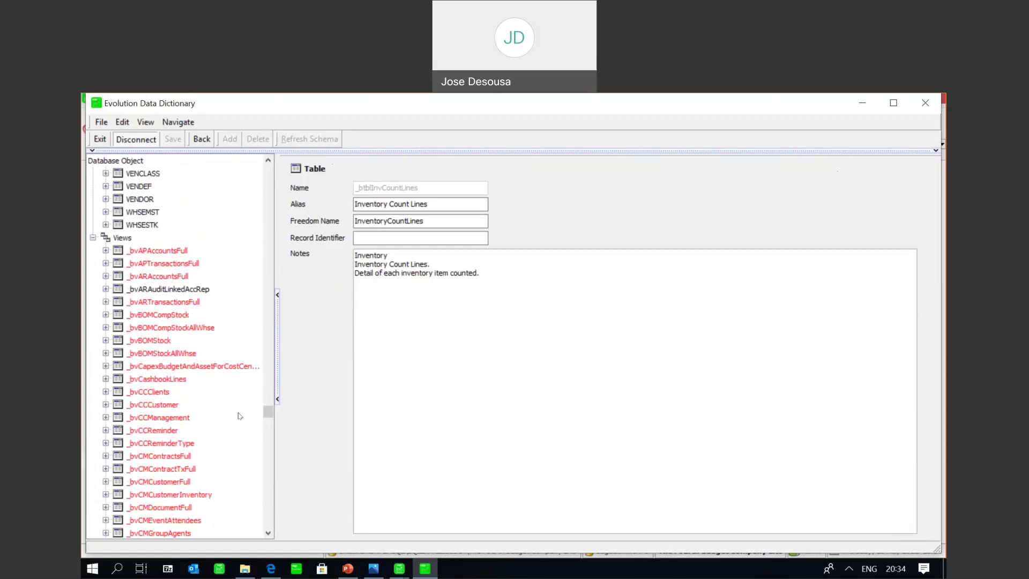
pyautogui.click(106, 406)
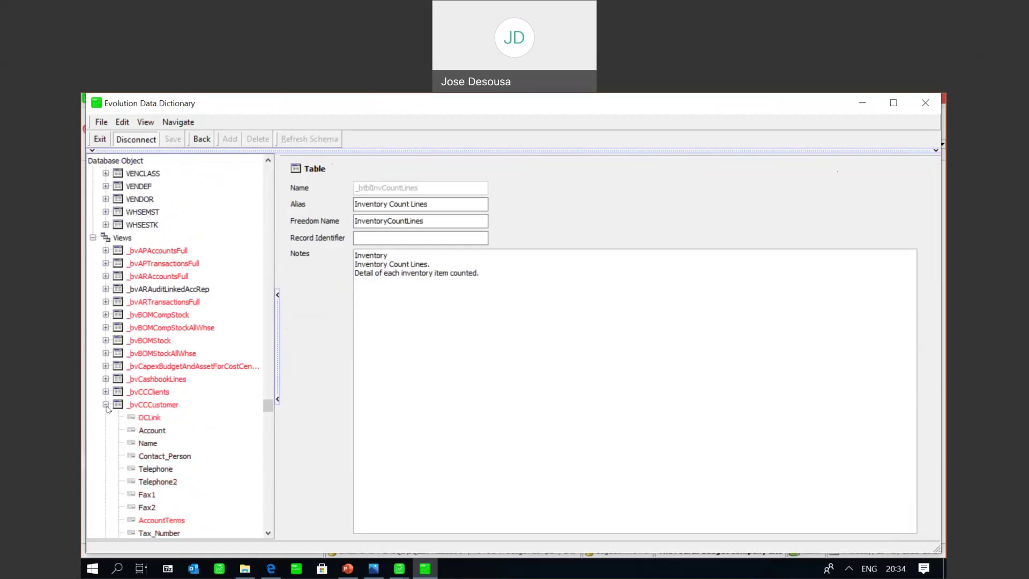
# Look through the fields of the _bvCCCustomer view, including those further down its list, and collapse the view
pyautogui.click(107, 405)
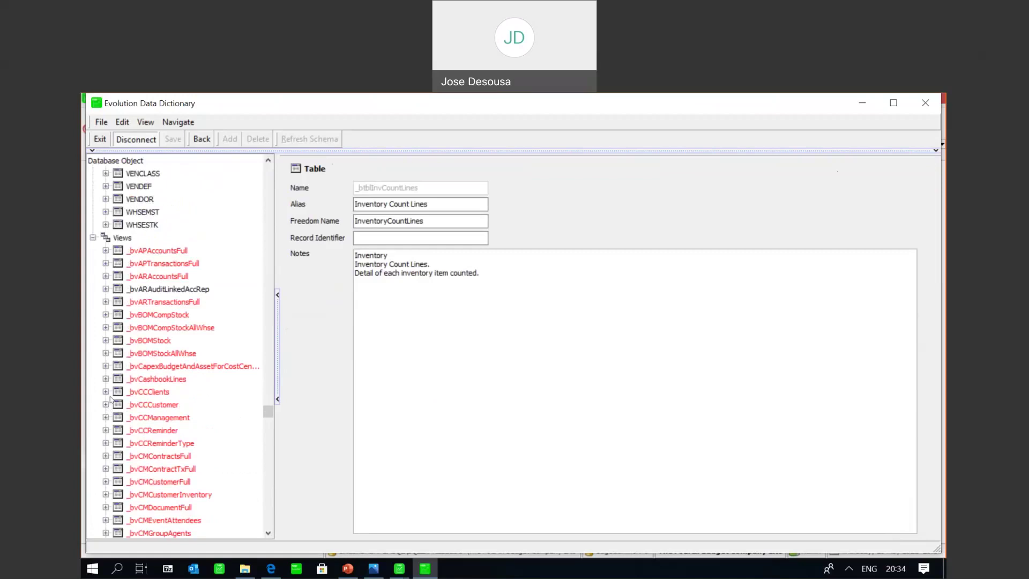
pyautogui.click(106, 405)
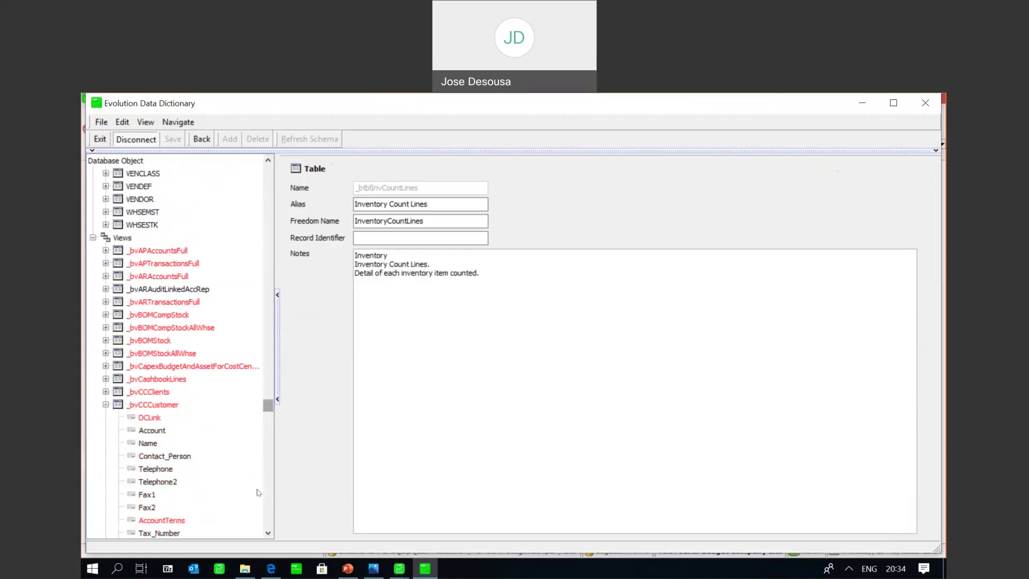
pyautogui.click(268, 533)
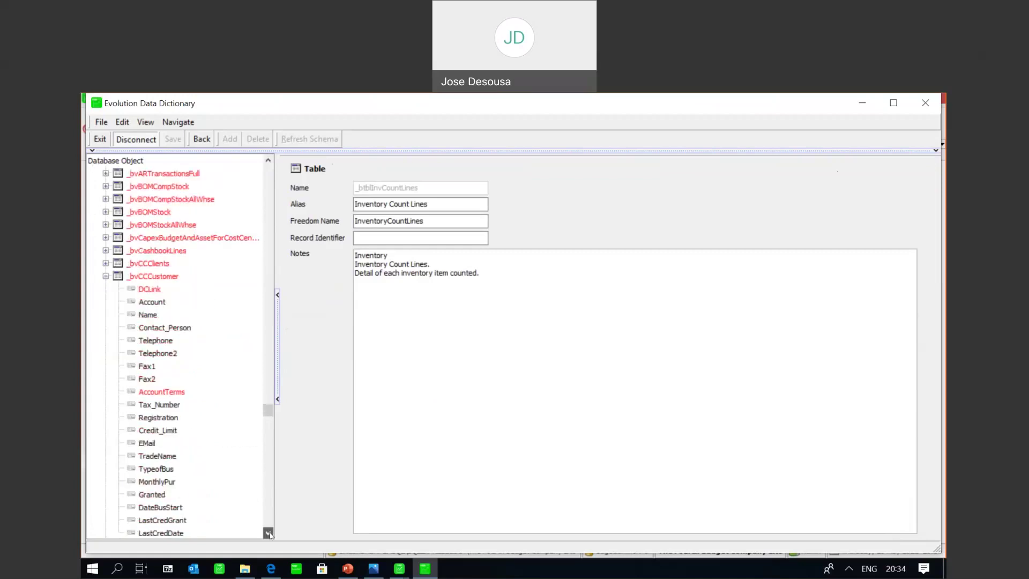
pyautogui.scroll(-1, 268, 533)
pyautogui.click(106, 238)
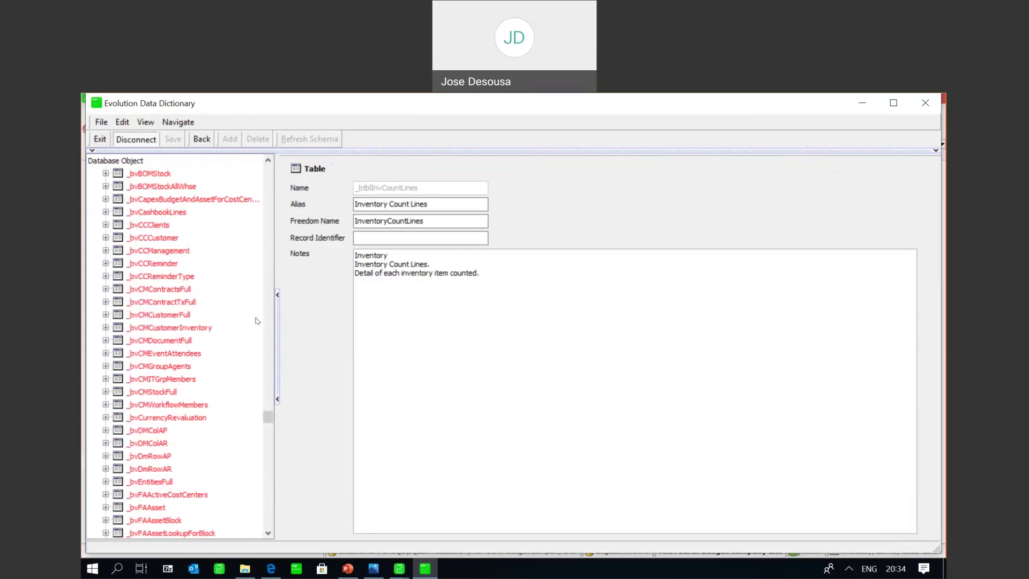
# Browse the list of database views and collapse the Views group
pyautogui.click(269, 160)
pyautogui.click(268, 161)
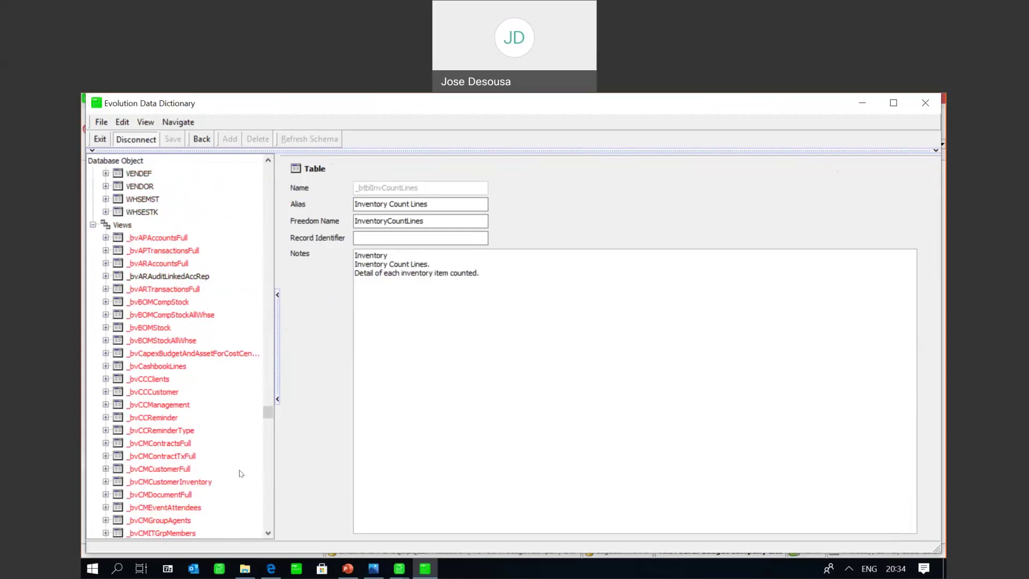
pyautogui.click(268, 533)
pyautogui.scroll(-4, 268, 534)
pyautogui.click(268, 161)
pyautogui.scroll(3, 269, 163)
pyautogui.click(93, 320)
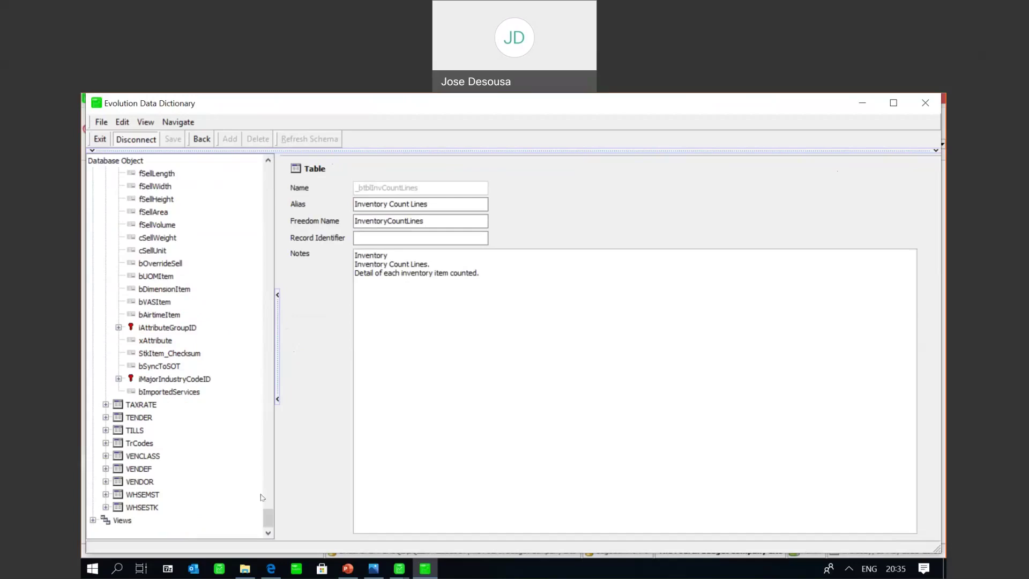
# Return to the start of the Tables group and expand the _btblCbBatchLines table to list its keys and fields
pyautogui.scroll(9, 268, 509)
pyautogui.moveTo(271, 494); pyautogui.dragTo(269, 149)
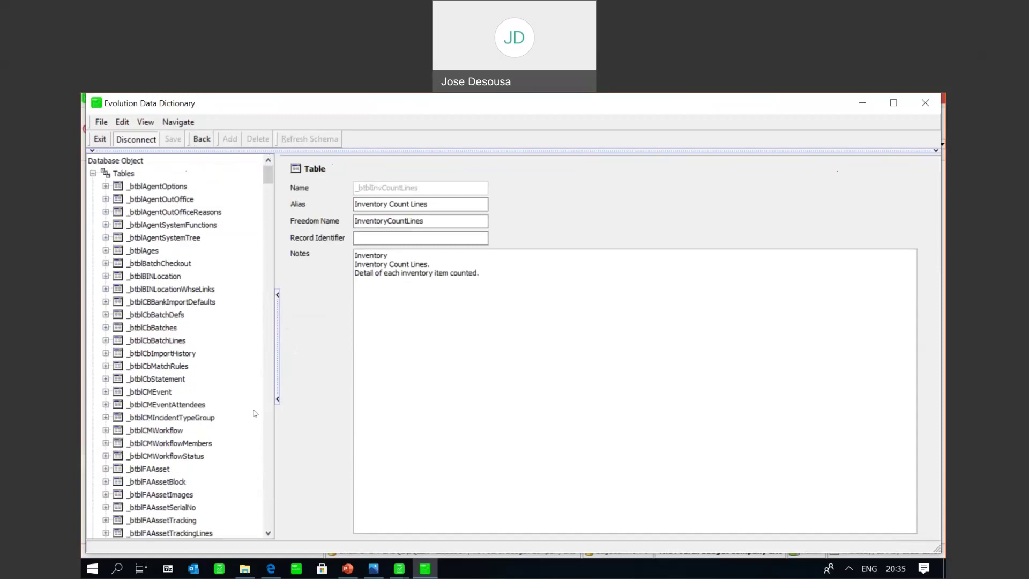
pyautogui.click(269, 533)
pyautogui.click(268, 533)
pyautogui.click(268, 533)
pyautogui.click(106, 303)
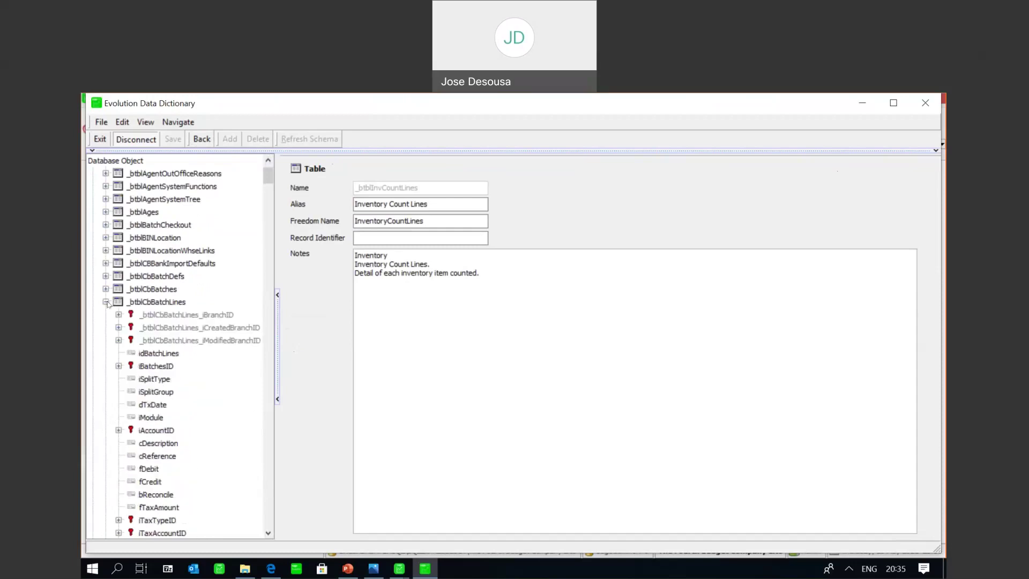